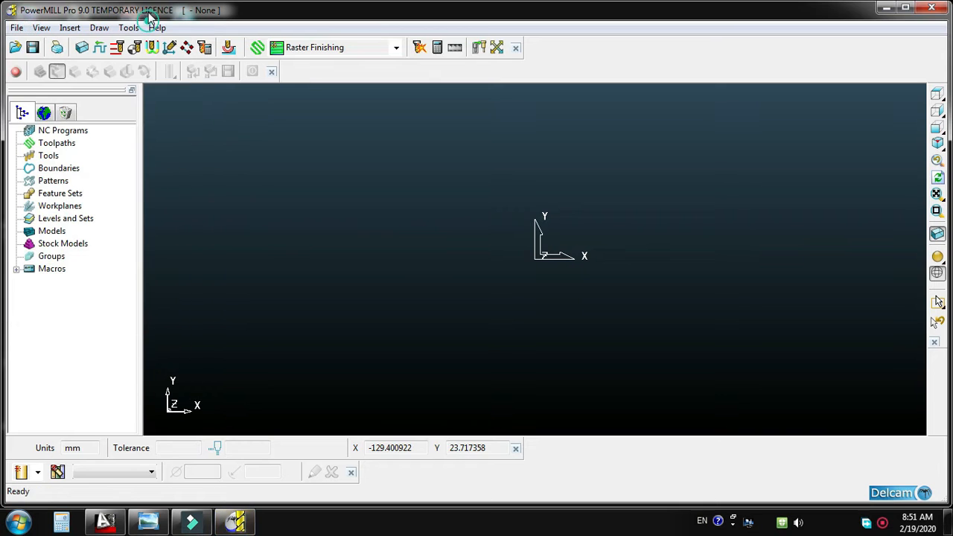
# - Open the channels.dgk model from the supplied examples
pyautogui.doubleClick(195, 10)
pyautogui.click(28, 23)
pyautogui.moveTo(12, 25)
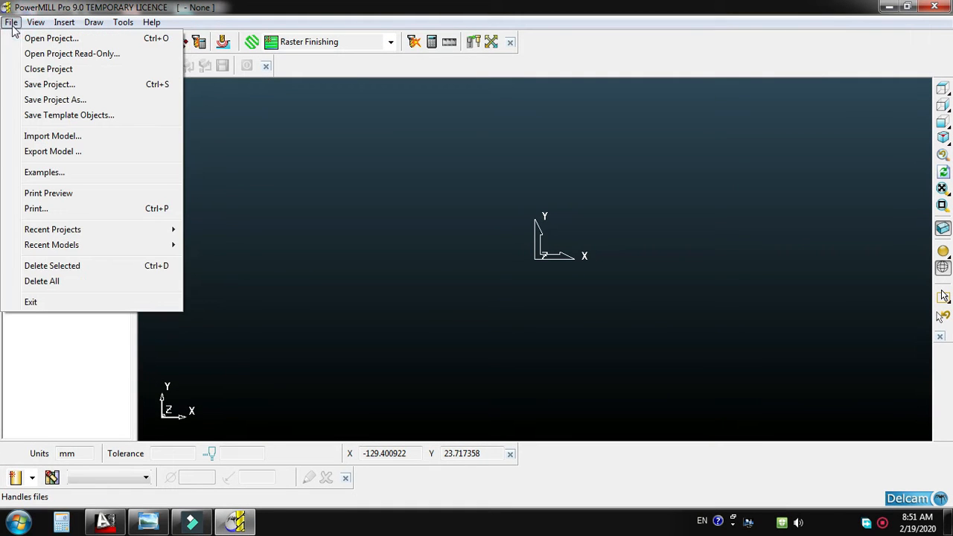
pyautogui.click(64, 175)
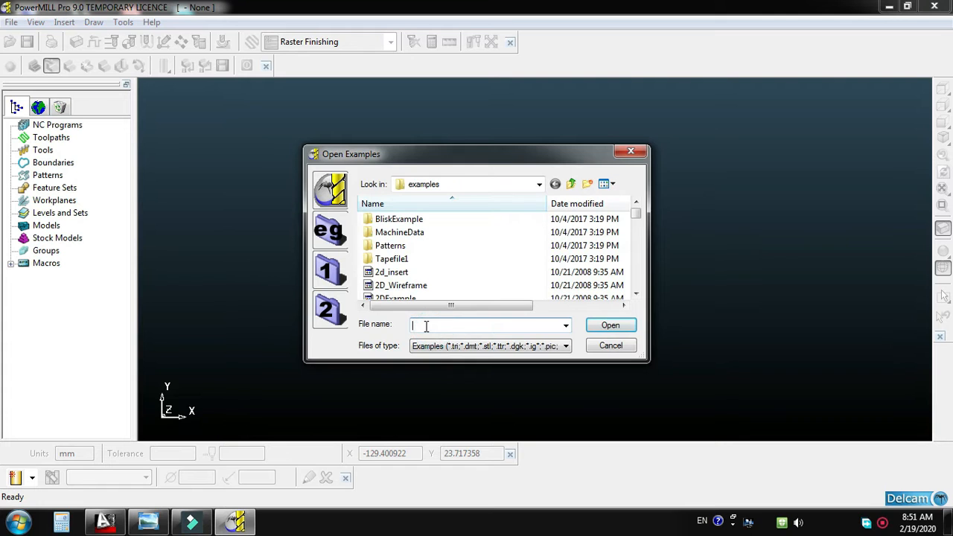
pyautogui.write('channe')
pyautogui.press('Down')
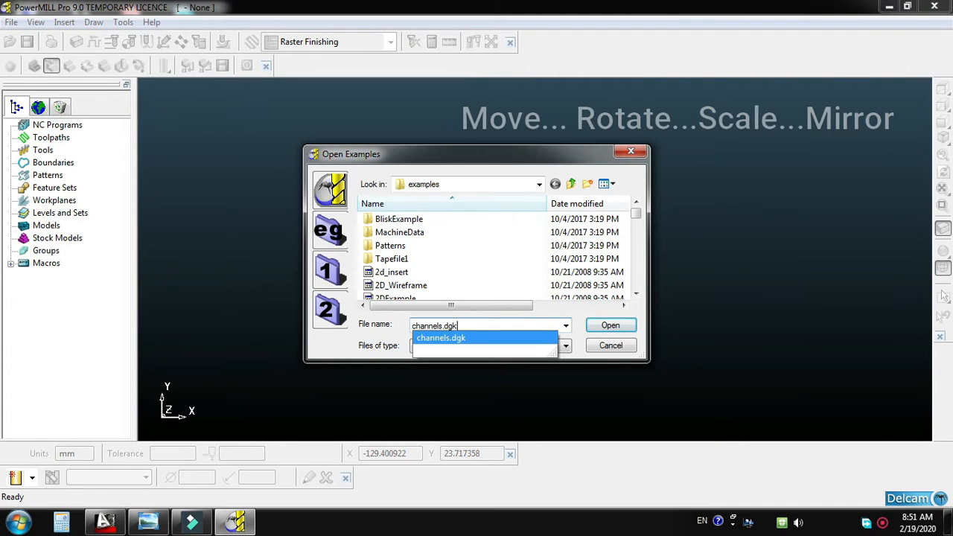
pyautogui.press('Return')
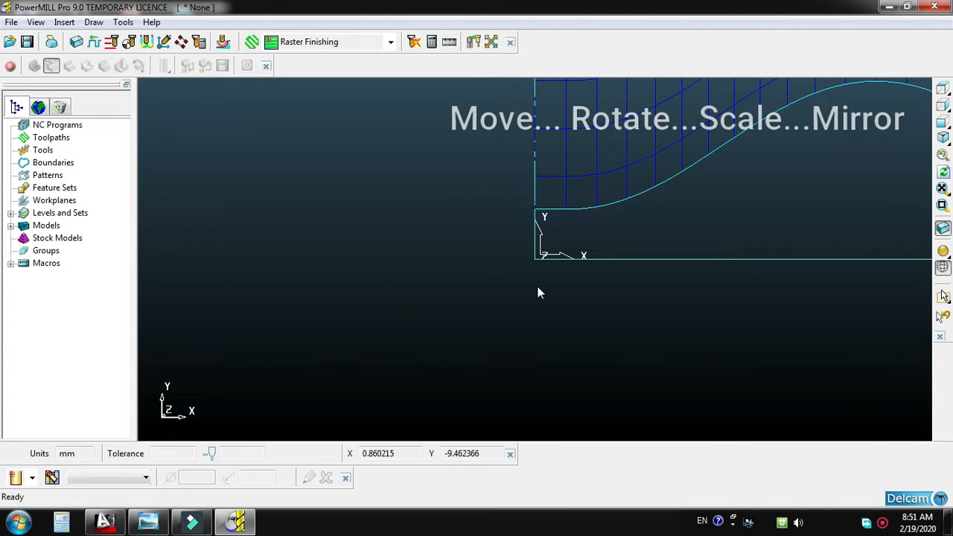
# - Show the channels model in an isometric view with shading on and its wireframe hidden
pyautogui.click(943, 137)
pyautogui.scroll(3, 543, 265)
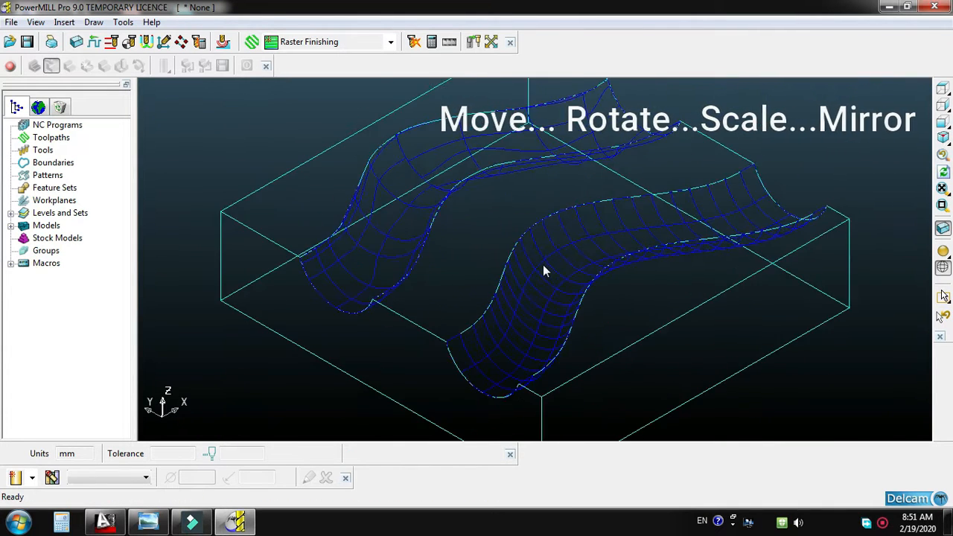
pyautogui.scroll(-2, 543, 264)
pyautogui.click(944, 252)
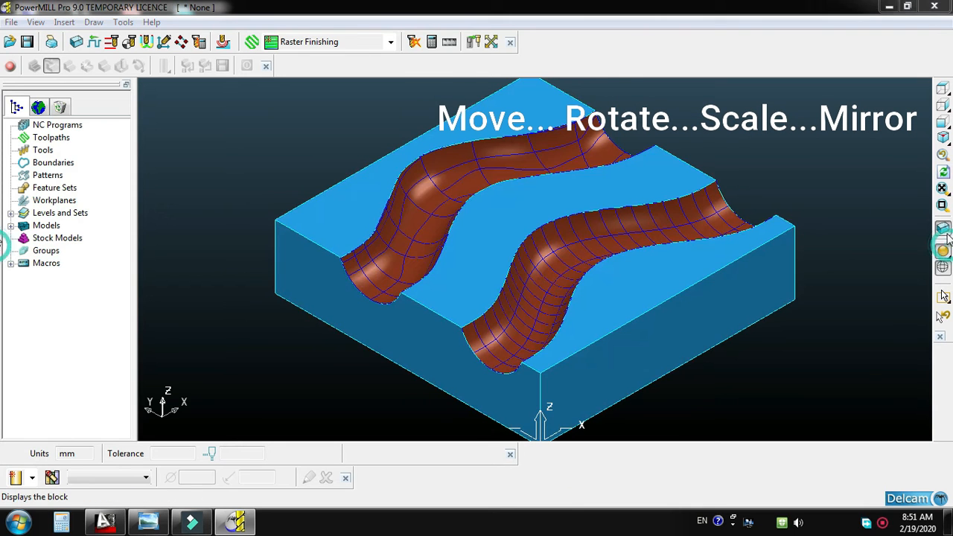
pyautogui.click(944, 266)
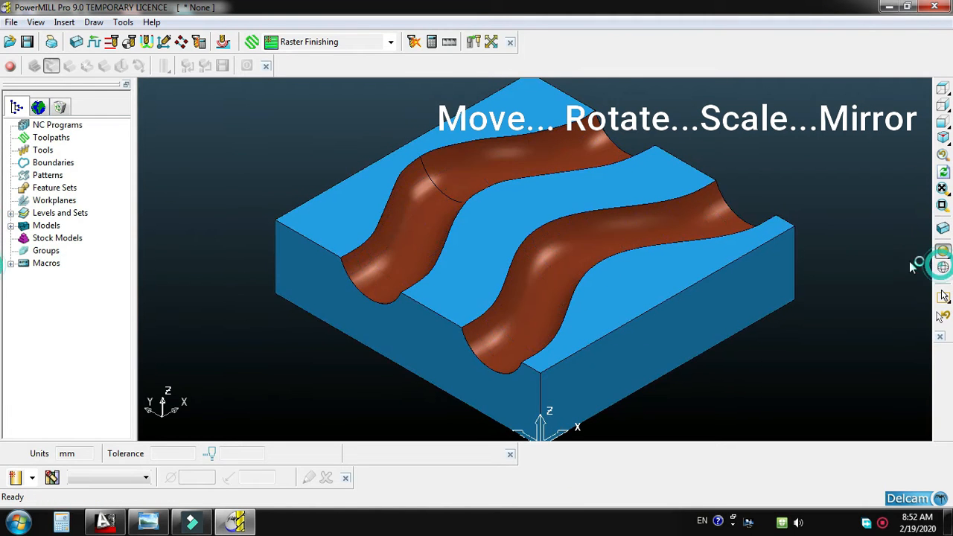
pyautogui.moveTo(632, 283)
pyautogui.mouseDown(button='middle')
pyautogui.moveTo(770, 257)
pyautogui.moveTo(793, 279)
pyautogui.moveTo(644, 284)
pyautogui.moveTo(512, 265)
pyautogui.mouseUp(button='middle')
pyautogui.click(526, 265)
pyautogui.click(391, 192)
pyautogui.scroll(-3, 391, 192)
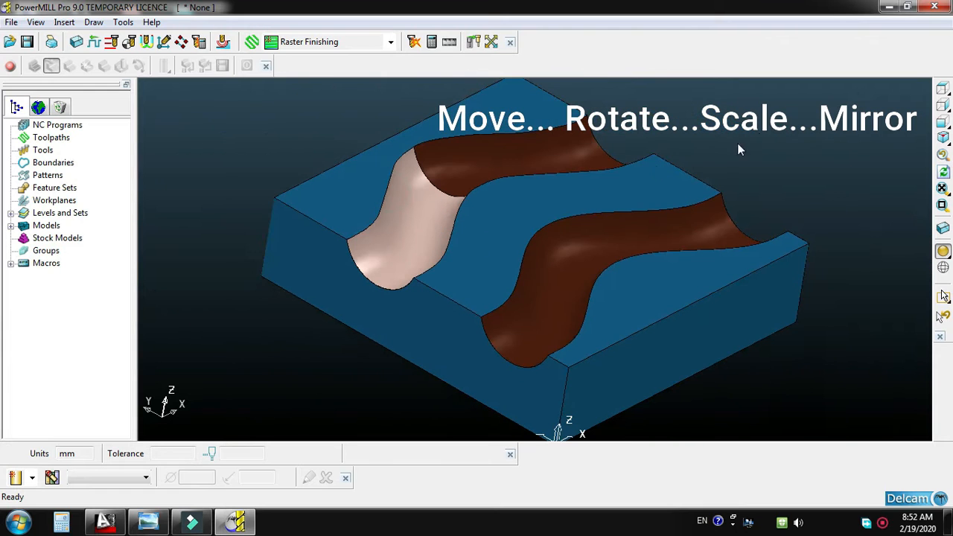
pyautogui.click(943, 138)
pyautogui.click(872, 164)
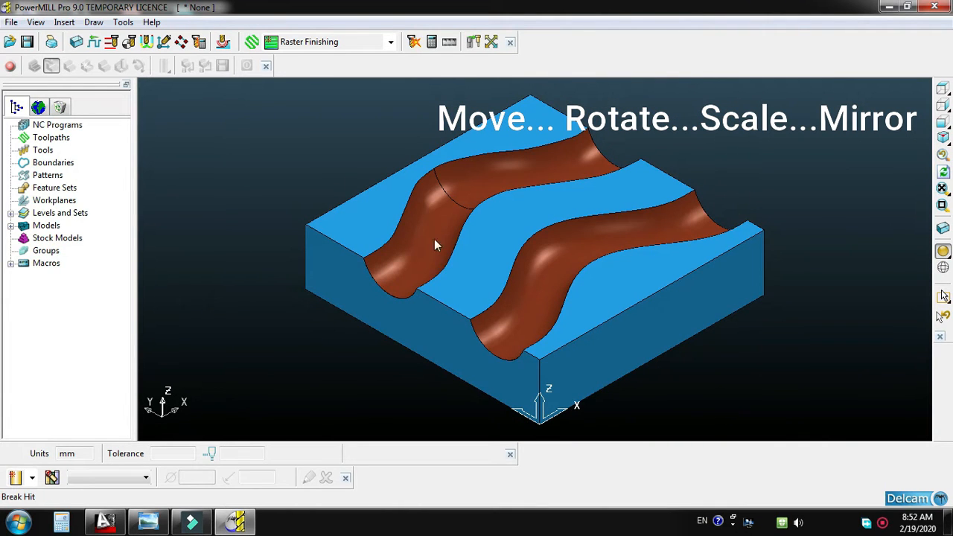
# - Expand the Models list, calculate block limits from the model to check its X and Y lengths, and cancel the block
pyautogui.doubleClick(23, 227)
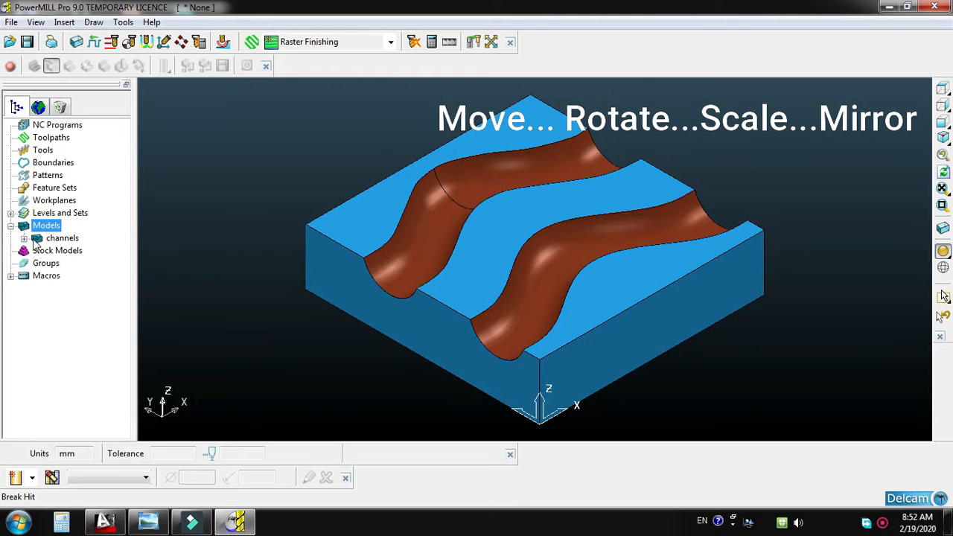
pyautogui.click(75, 41)
pyautogui.click(319, 355)
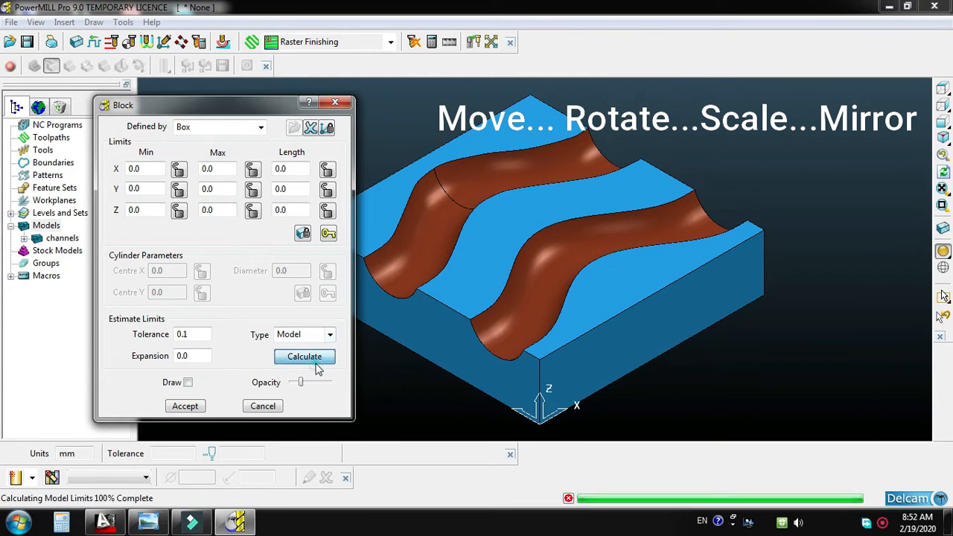
pyautogui.click(285, 169)
pyautogui.click(290, 188)
pyautogui.click(263, 406)
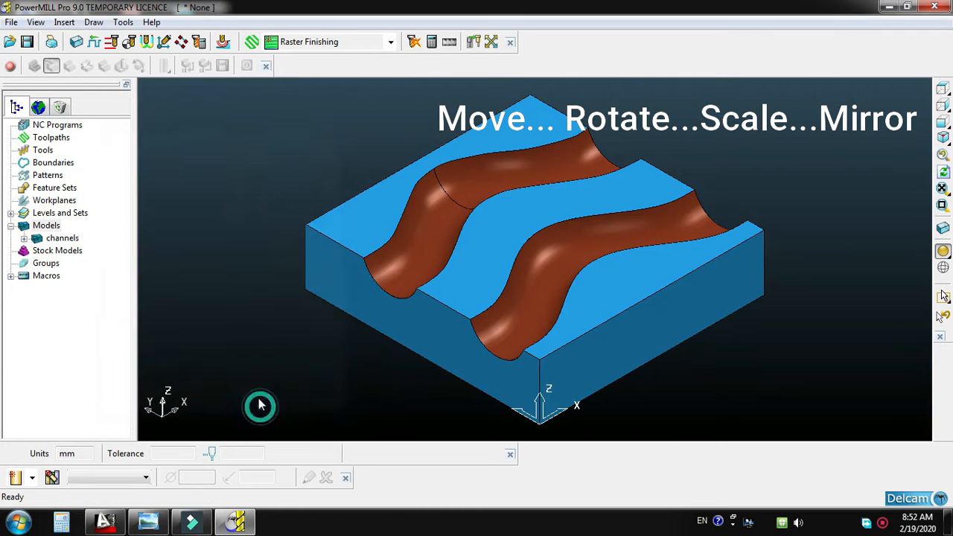
# - Move all models 30 mm along the X axis
pyautogui.rightClick(30, 227)
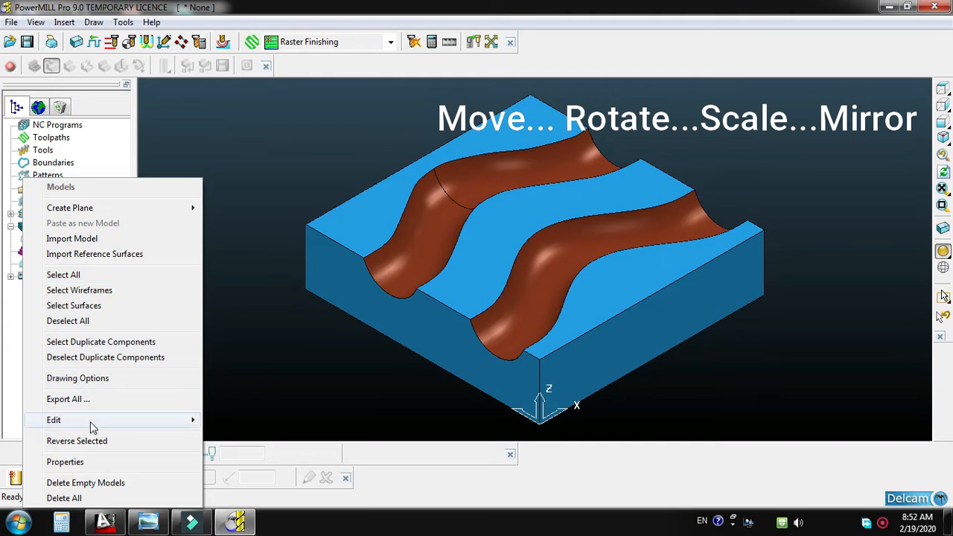
pyautogui.moveTo(90, 425)
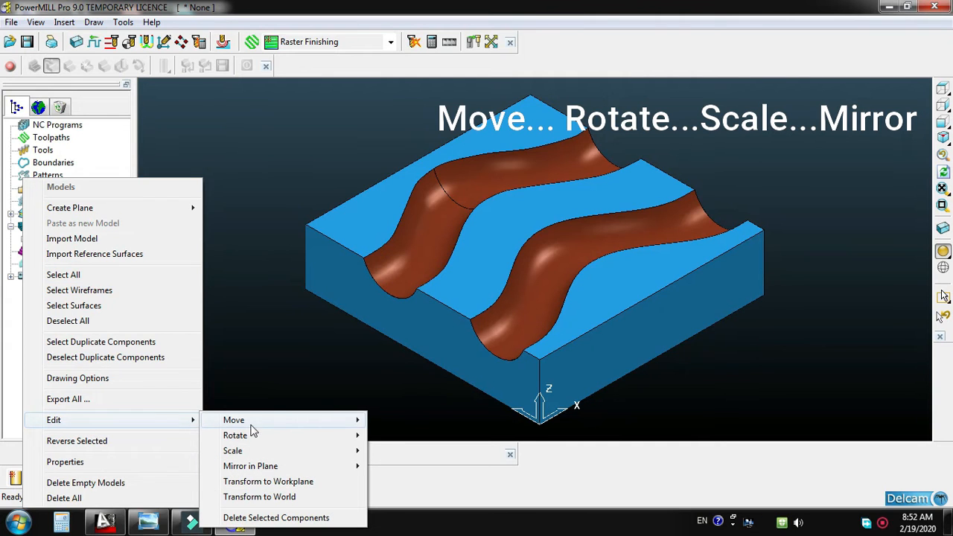
pyautogui.moveTo(267, 428)
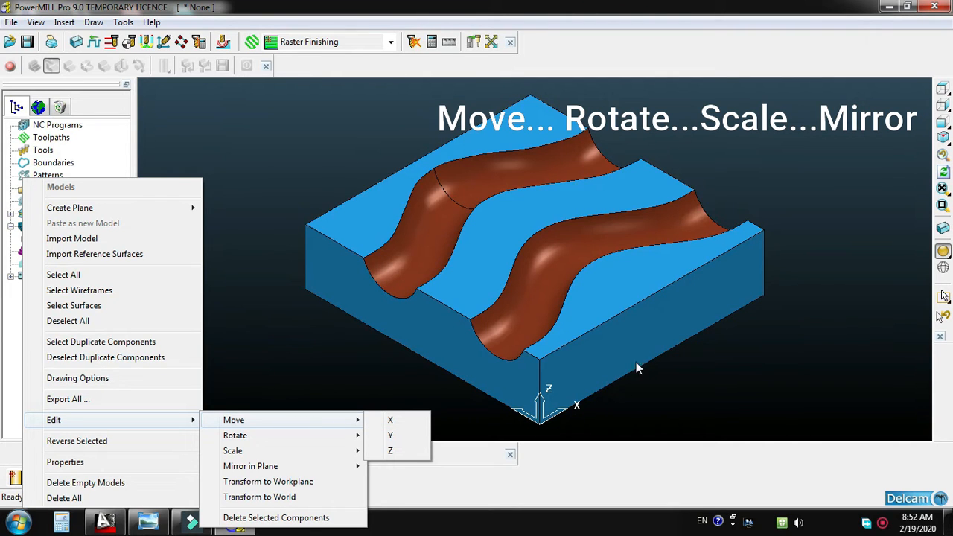
pyautogui.click(403, 421)
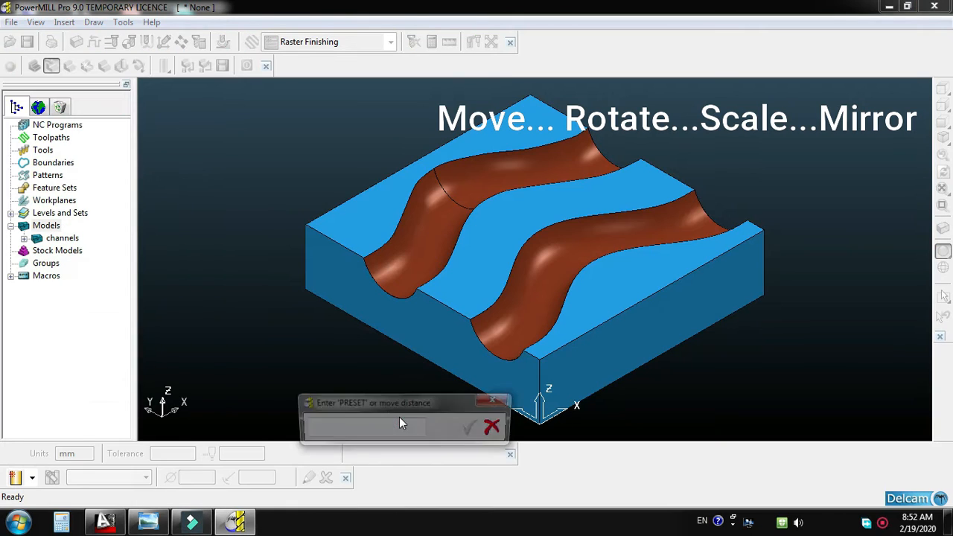
pyautogui.click(371, 426)
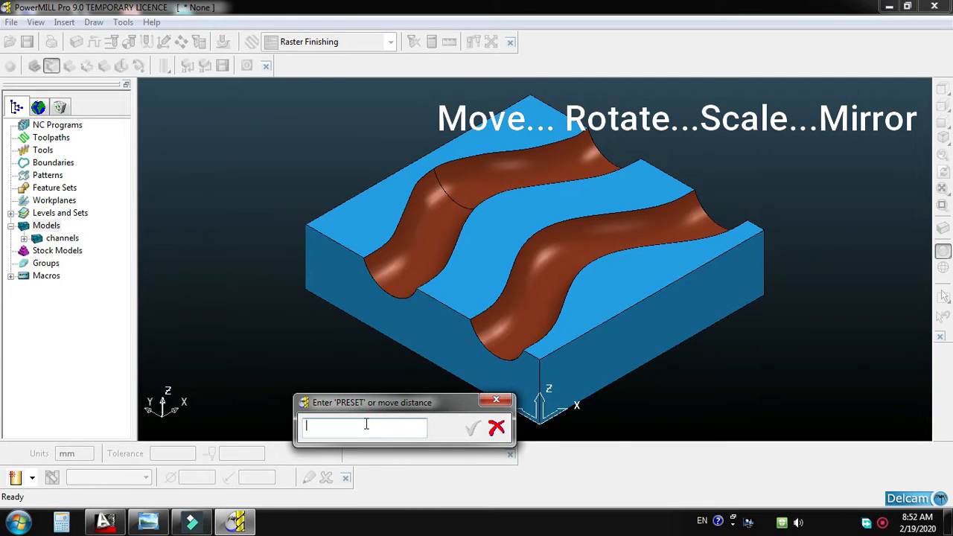
pyautogui.write('30')
pyautogui.press('Return')
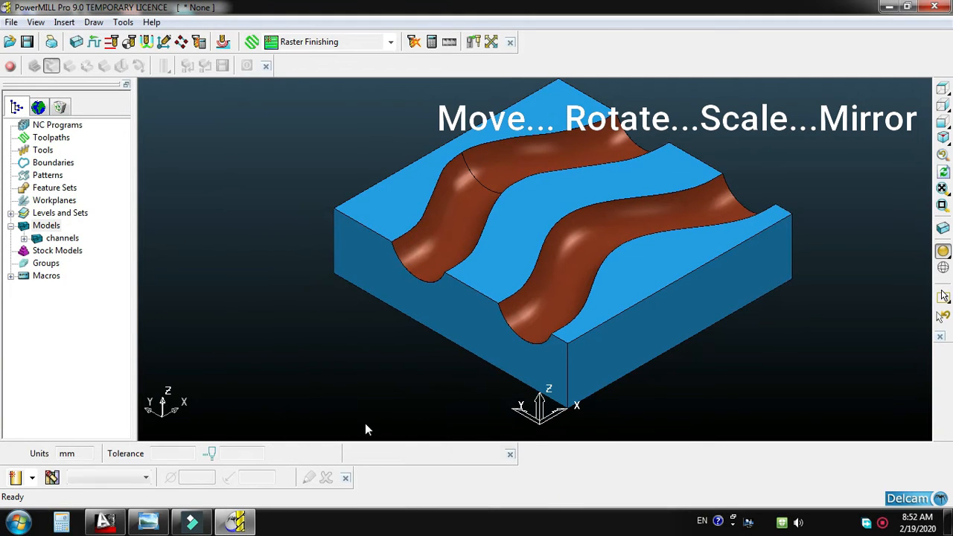
# - Move all models a further 60 mm along the X axis
pyautogui.scroll(-4, 408, 339)
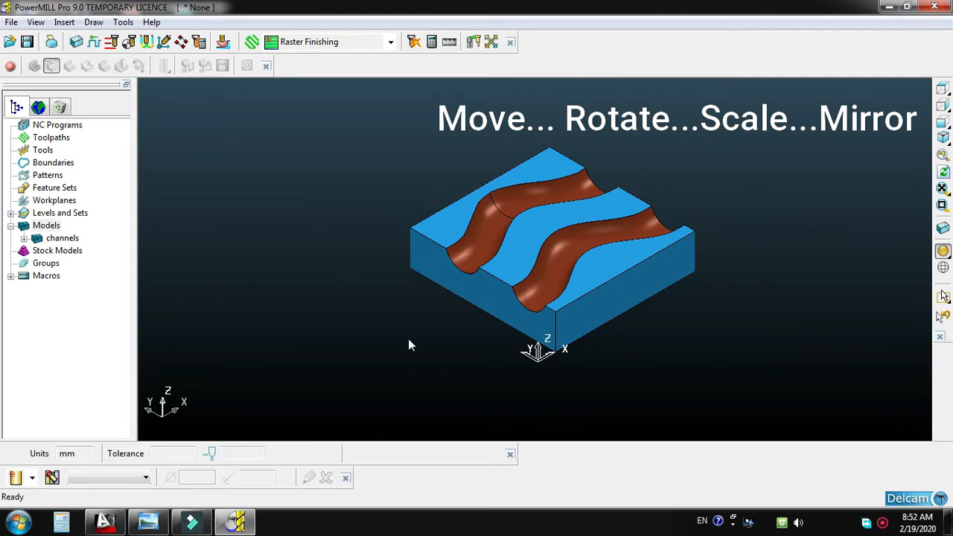
pyautogui.rightClick(41, 227)
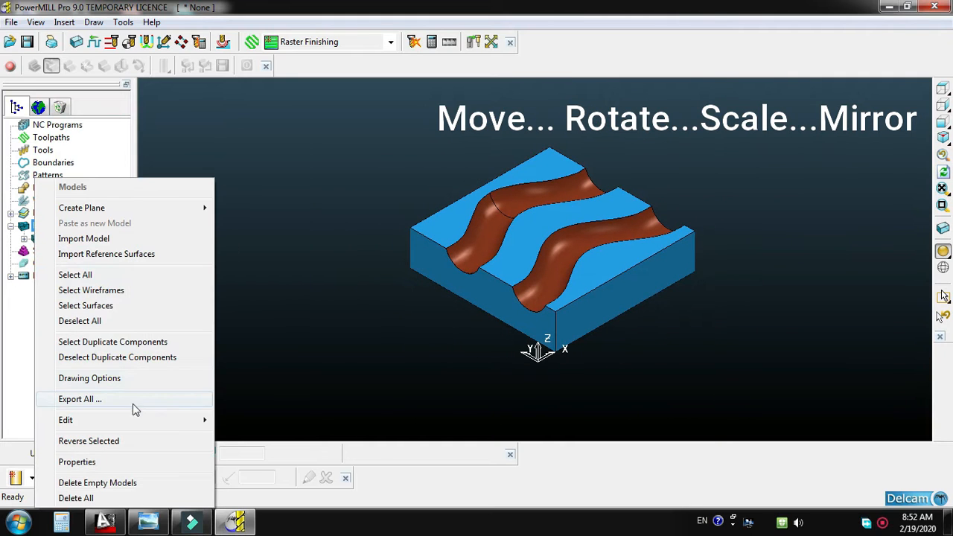
pyautogui.moveTo(136, 424)
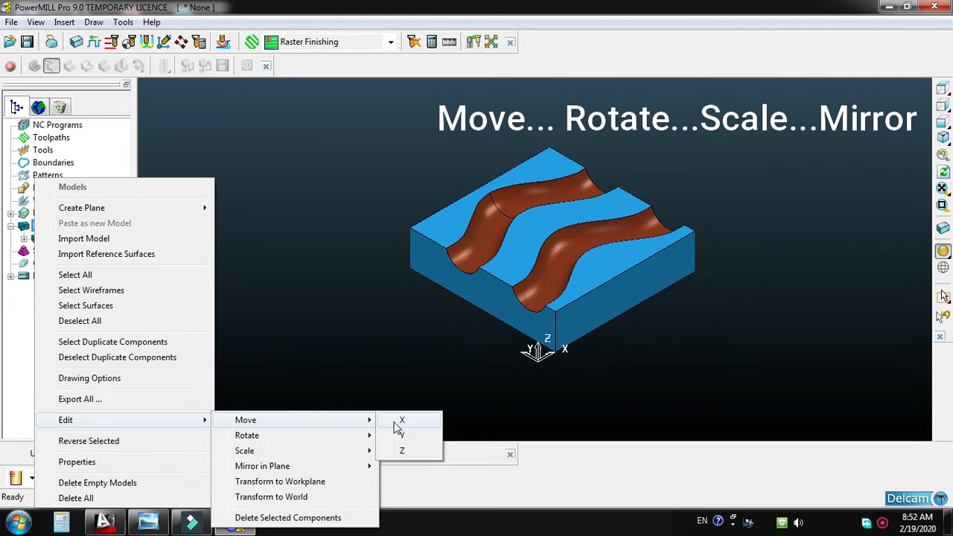
pyautogui.click(410, 423)
pyautogui.moveTo(404, 402); pyautogui.dragTo(336, 362)
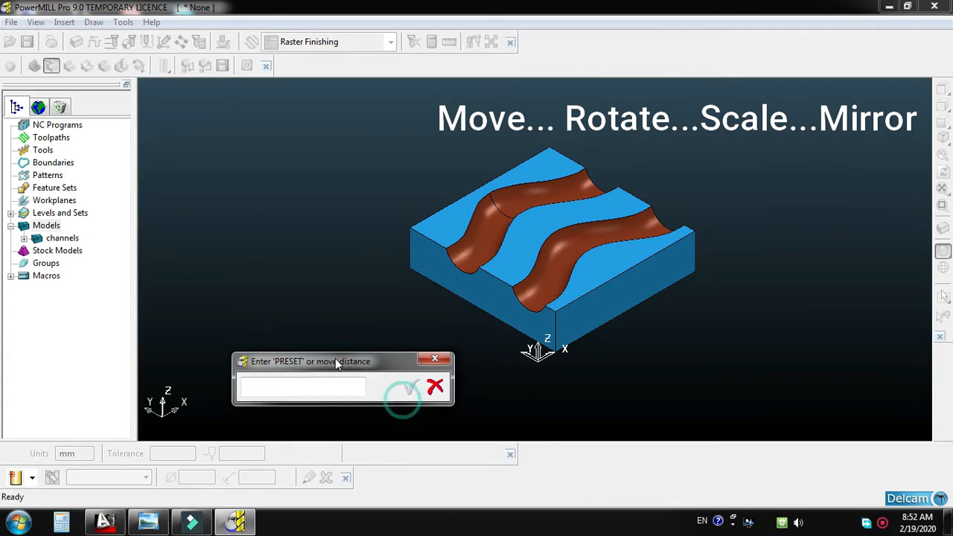
pyautogui.click(310, 387)
pyautogui.write('60')
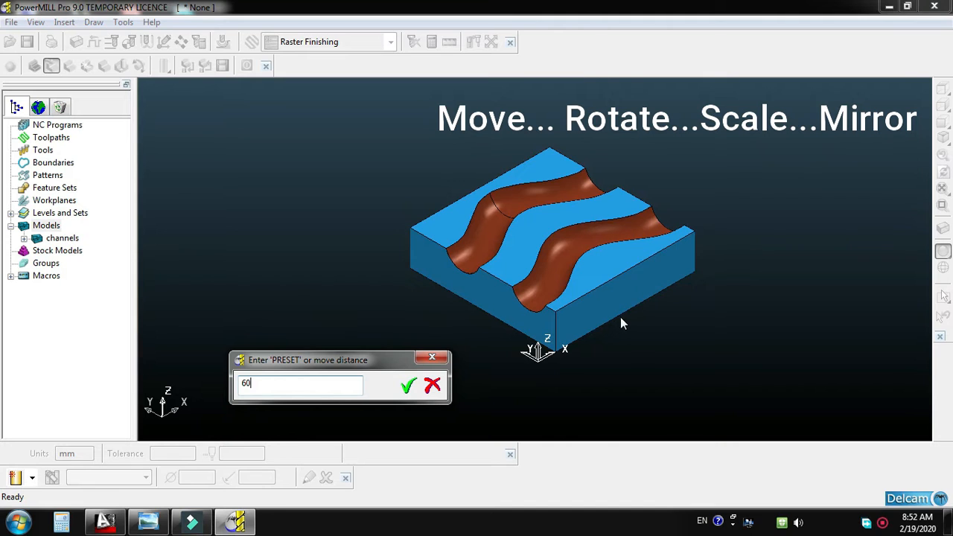
pyautogui.click(409, 386)
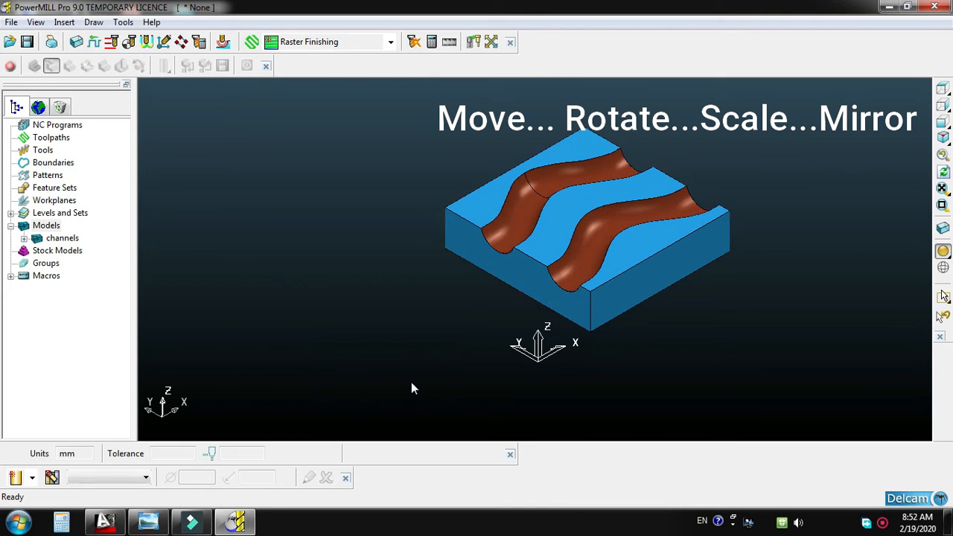
# - Move all models -90 mm along the X axis, back to the origin
pyautogui.rightClick(30, 227)
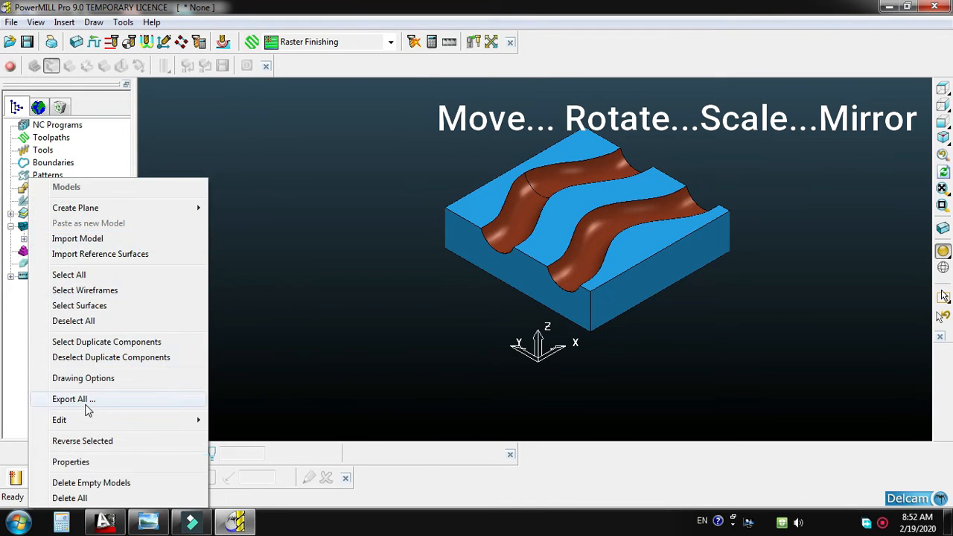
pyautogui.moveTo(253, 421)
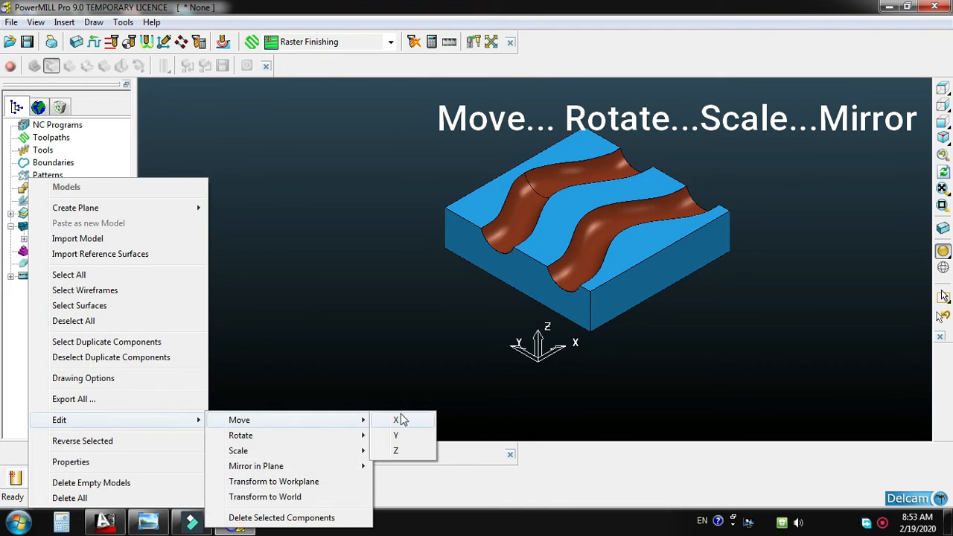
pyautogui.click(396, 420)
pyautogui.moveTo(378, 394); pyautogui.dragTo(350, 313)
pyautogui.click(326, 344)
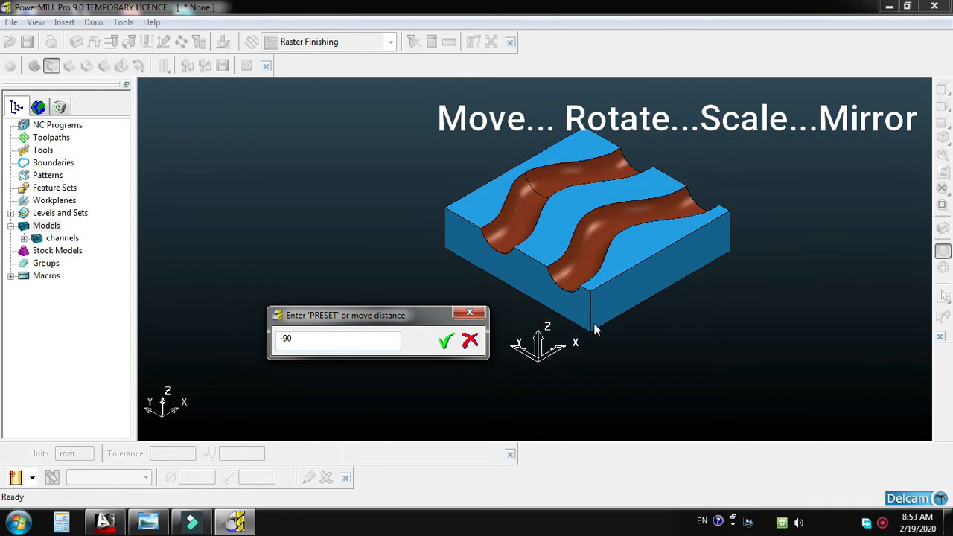
pyautogui.click(445, 343)
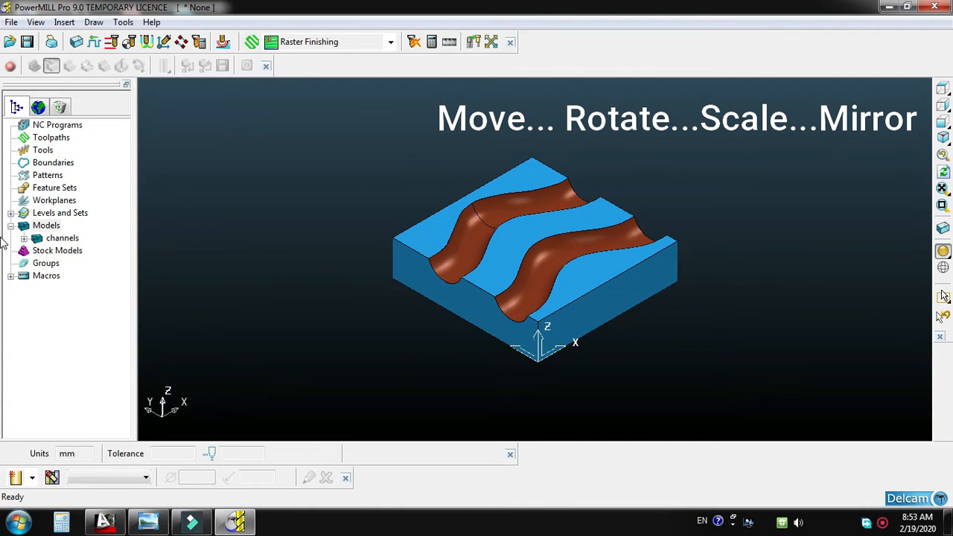
# - Move all models 50 mm along the Y axis
pyautogui.rightClick(22, 226)
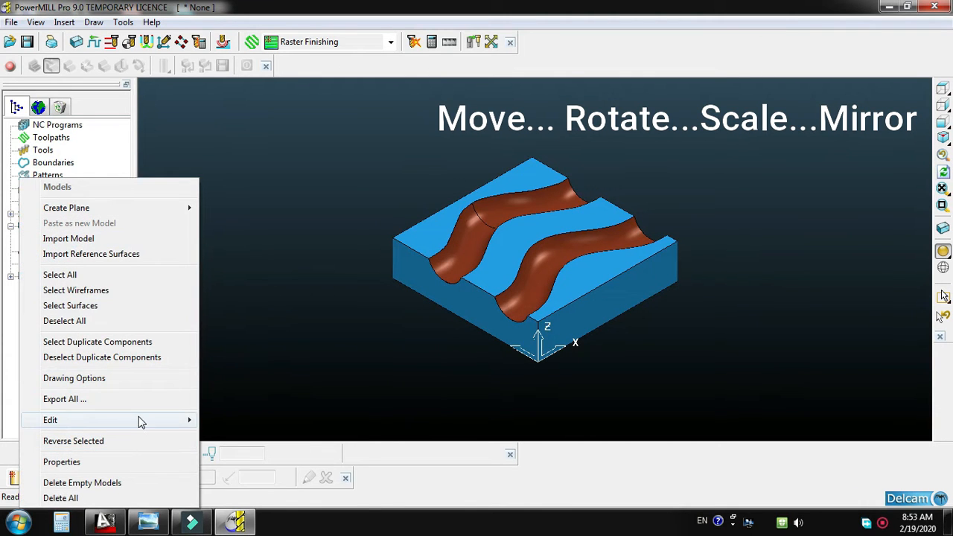
pyautogui.moveTo(142, 422)
pyautogui.moveTo(312, 424)
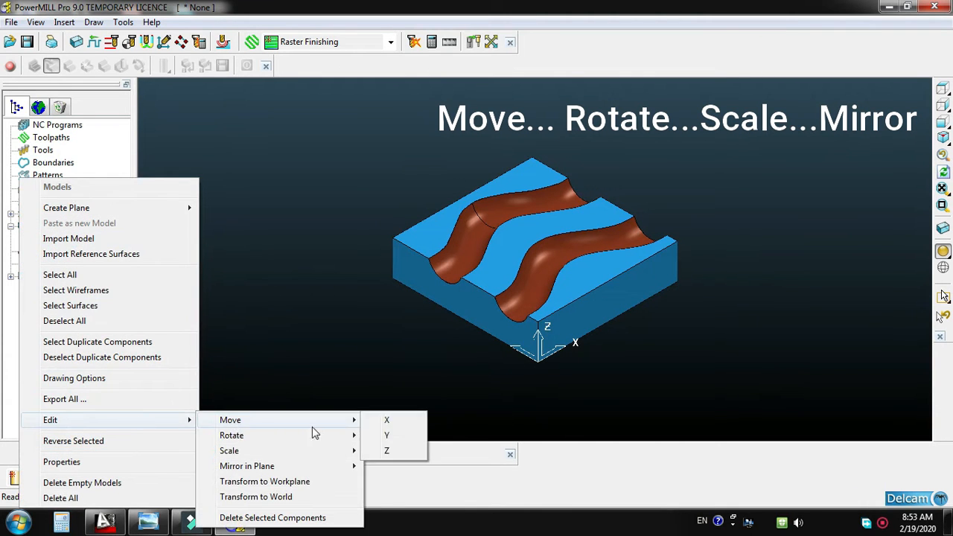
pyautogui.click(395, 437)
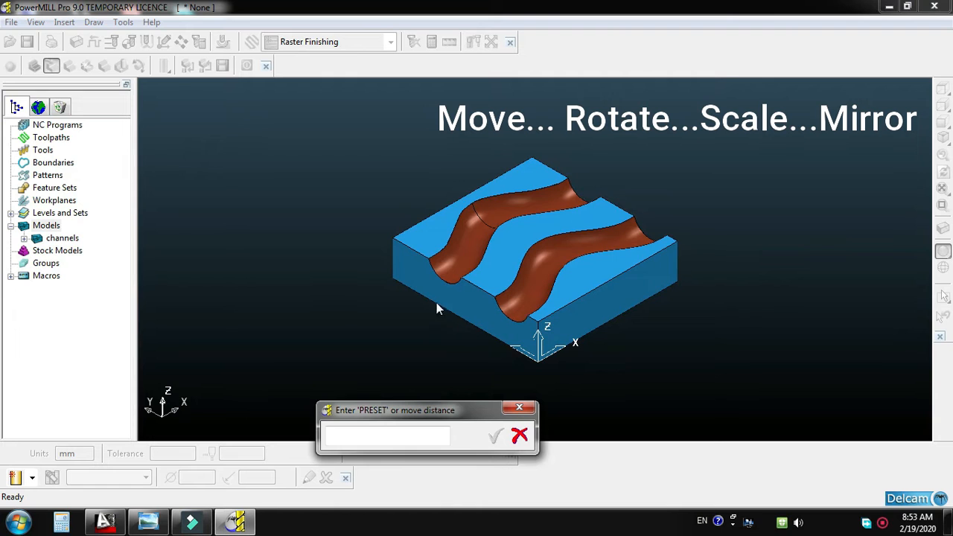
pyautogui.click(366, 434)
pyautogui.write('50')
pyautogui.press('Return')
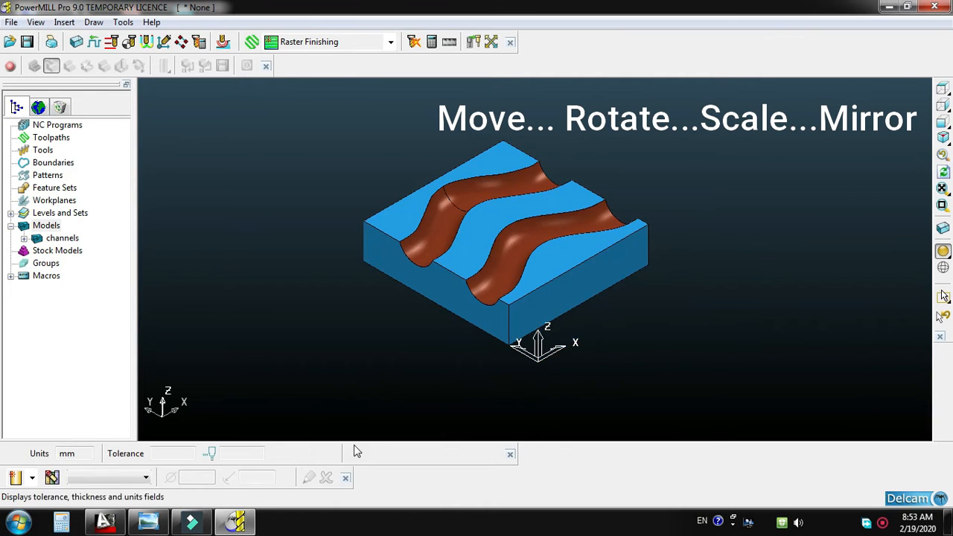
# - Move all models -50 mm along the Y axis, back to the origin
pyautogui.rightClick(53, 228)
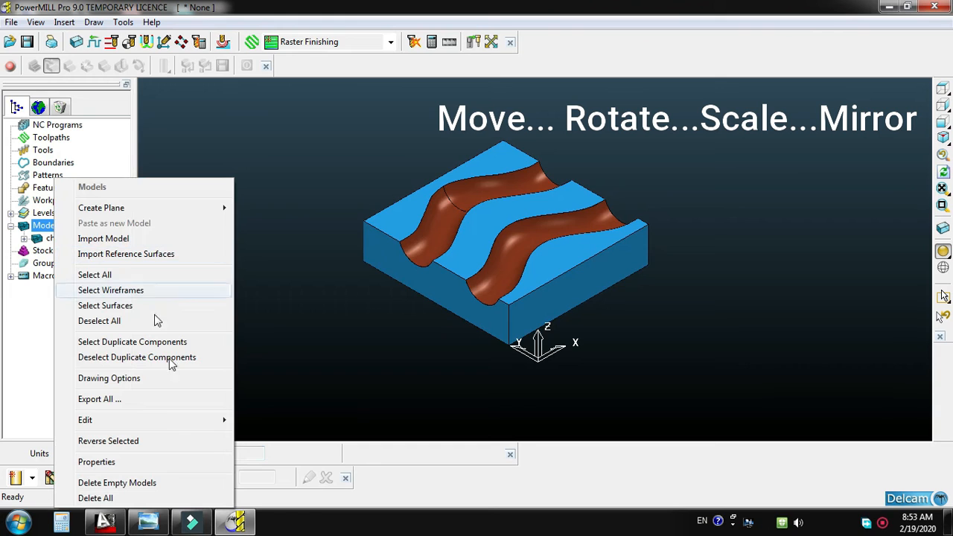
pyautogui.moveTo(170, 417)
pyautogui.moveTo(314, 423)
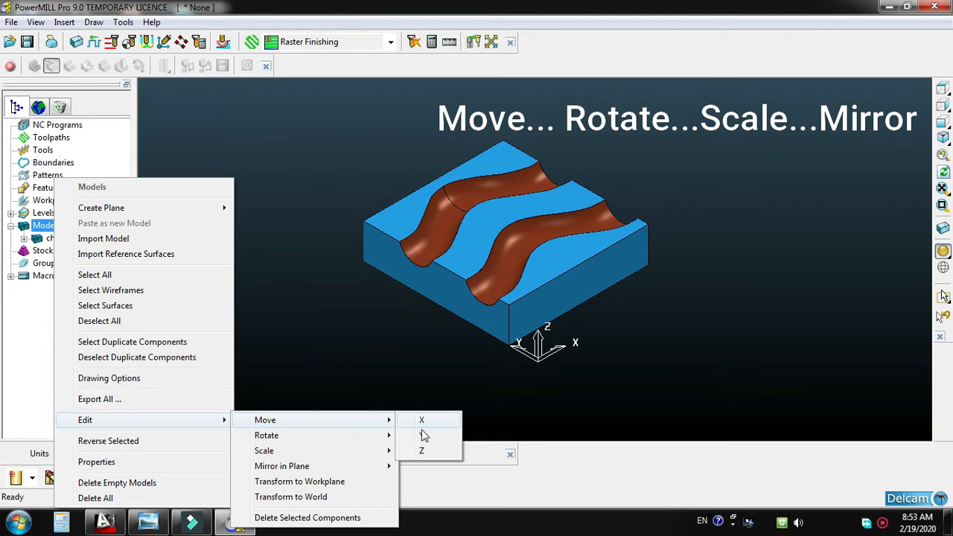
pyautogui.click(421, 434)
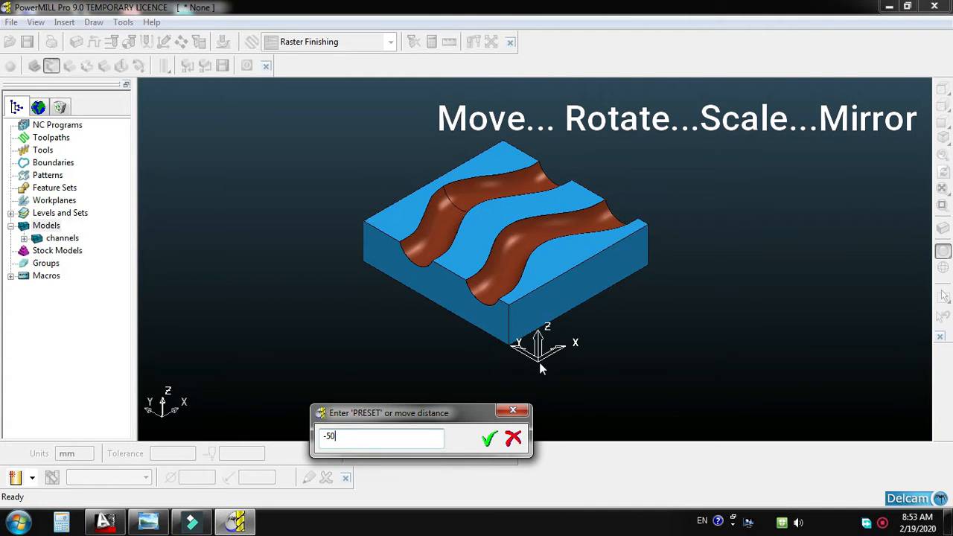
pyautogui.click(488, 439)
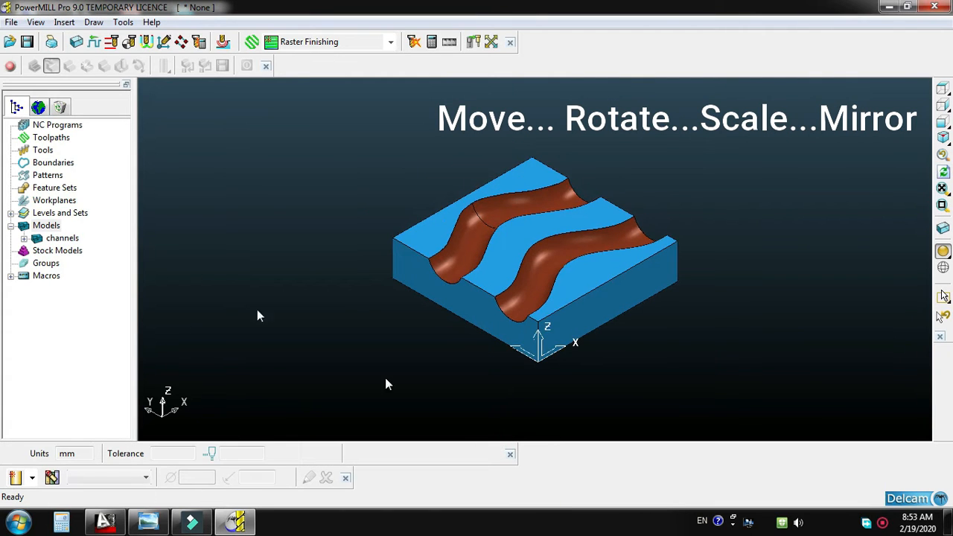
# - Move all models a further -50 mm along the Y axis, past the origin
pyautogui.rightClick(36, 225)
pyautogui.moveTo(88, 421)
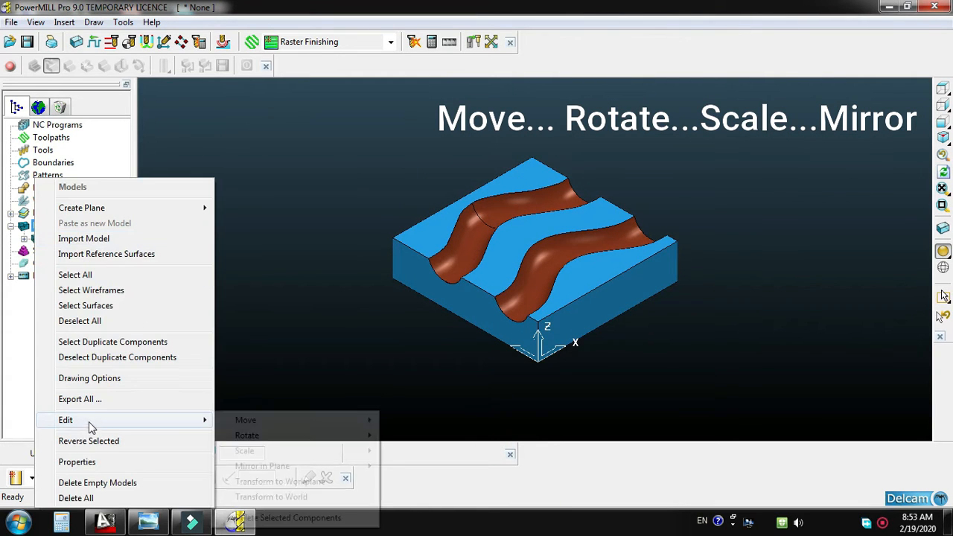
pyautogui.moveTo(312, 420)
pyautogui.click(408, 440)
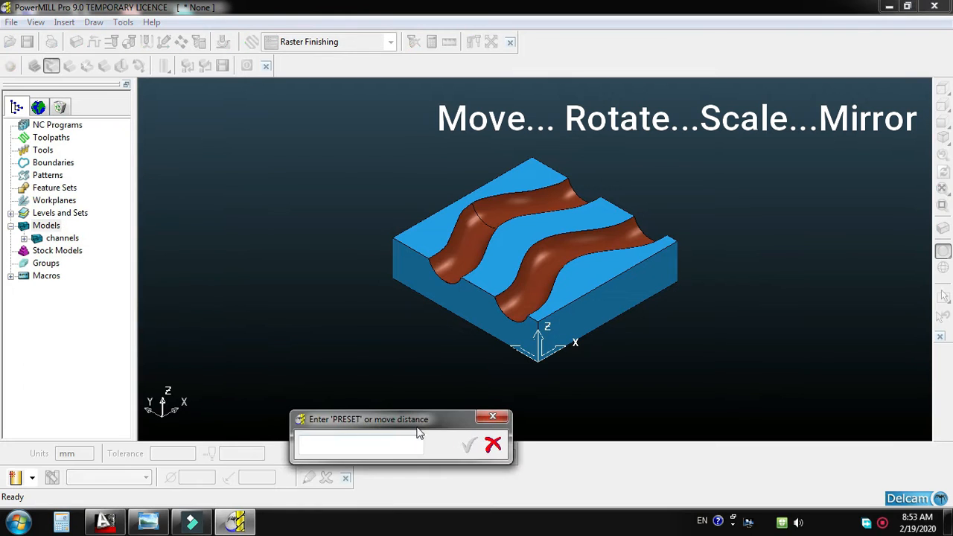
pyautogui.write('-50')
pyautogui.click(469, 445)
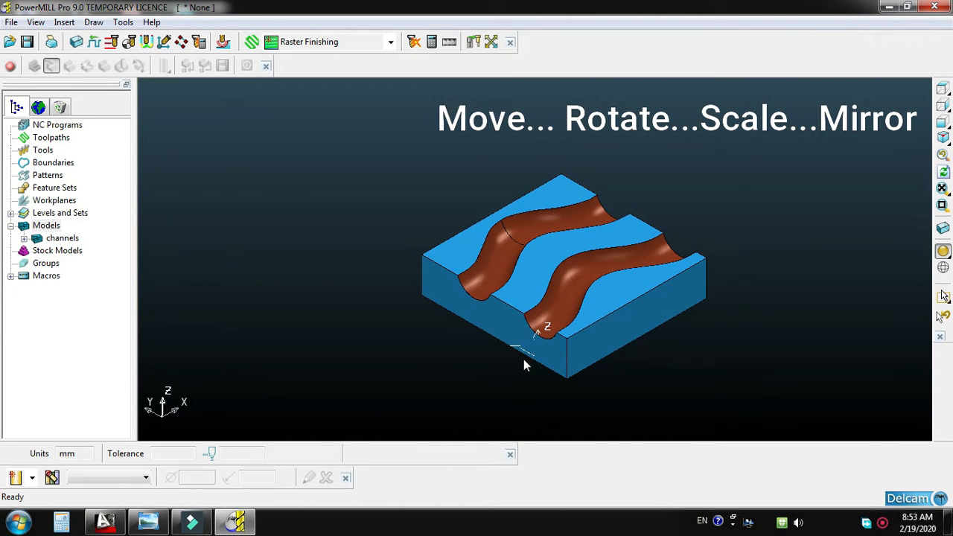
# - Move all models 20 mm along the Y axis, towards the origin
pyautogui.scroll(-1, 588, 353)
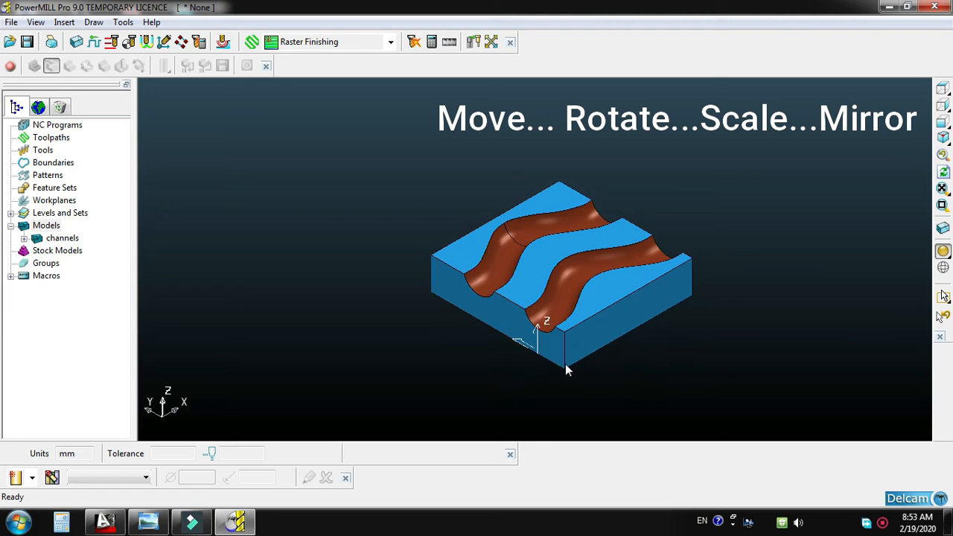
pyautogui.moveTo(594, 372); pyautogui.dragTo(607, 359, button='middle')
pyautogui.rightClick(37, 229)
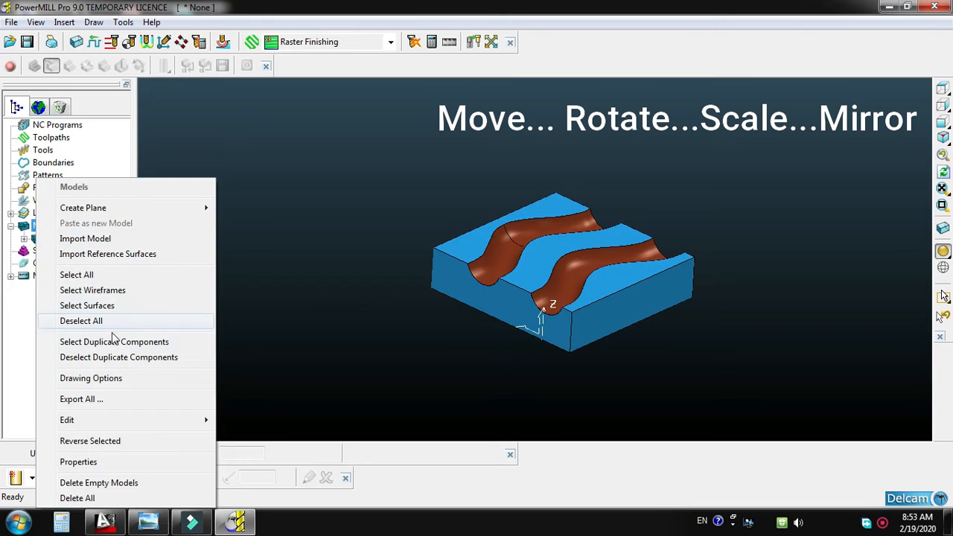
pyautogui.moveTo(154, 422)
pyautogui.moveTo(322, 425)
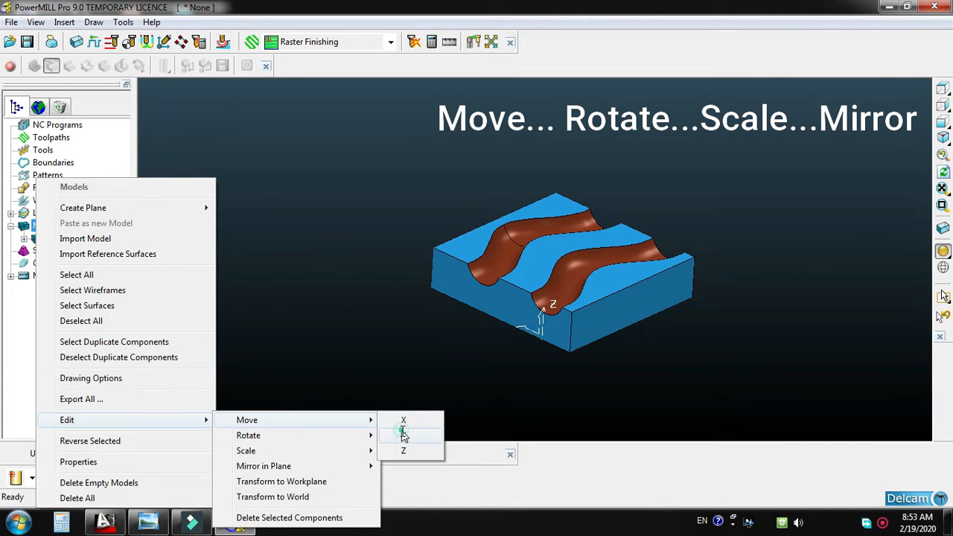
pyautogui.click(403, 435)
pyautogui.write('20')
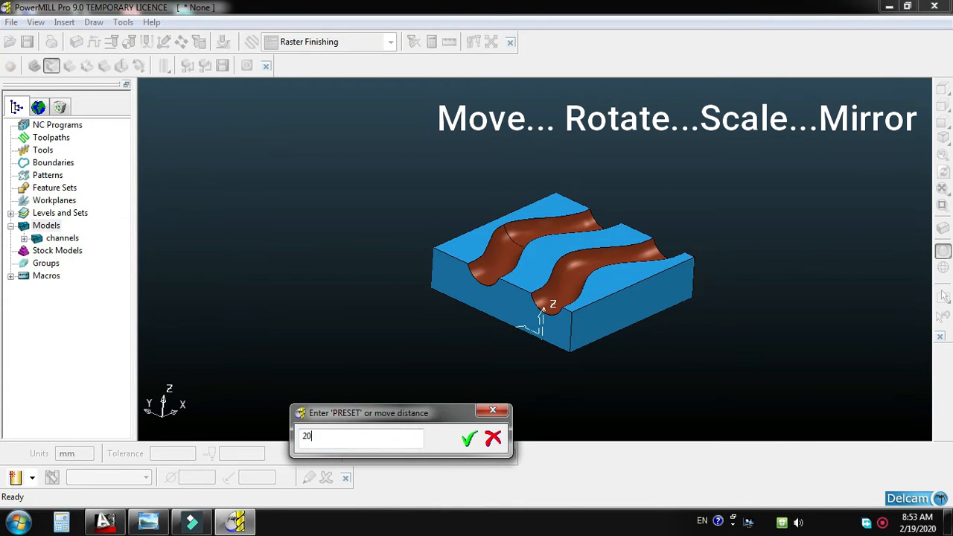
pyautogui.press('Return')
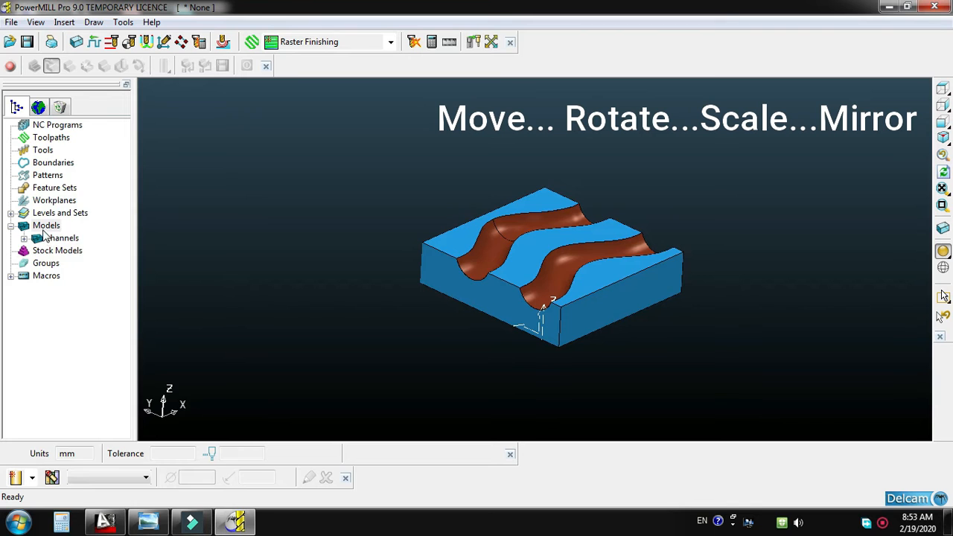
# - Move all models a further 20 mm along the Y axis
pyautogui.rightClick(43, 232)
pyautogui.moveTo(123, 422)
pyautogui.moveTo(280, 423)
pyautogui.click(411, 435)
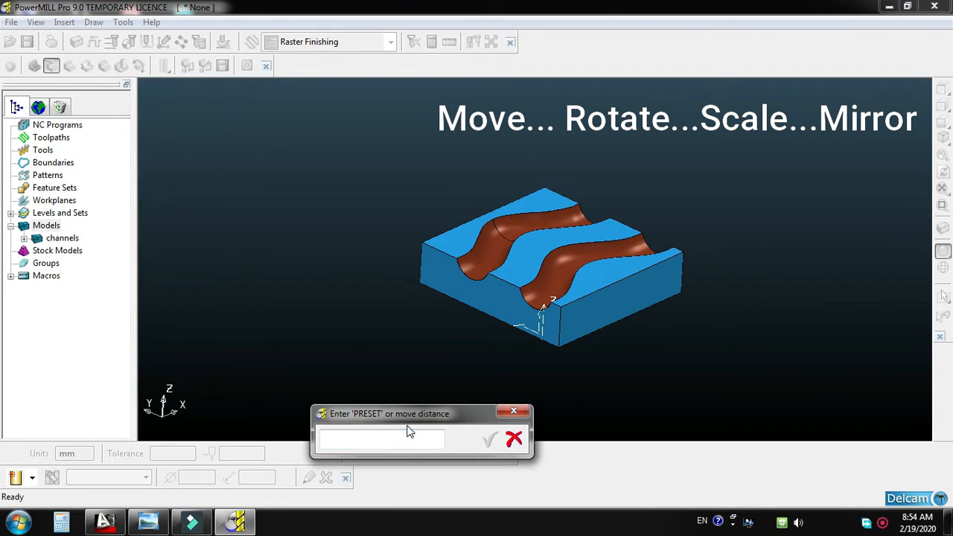
pyautogui.write('2')
pyautogui.press('Return')
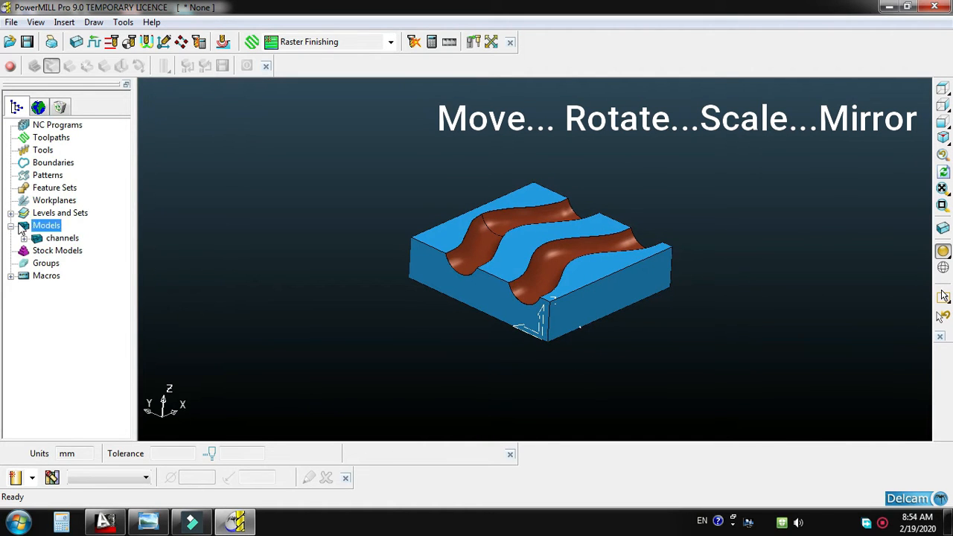
# - Move all models 10 mm along the Y axis so the block's corner sits on the origin
pyautogui.rightClick(46, 225)
pyautogui.moveTo(112, 420)
pyautogui.moveTo(353, 419)
pyautogui.click(393, 433)
pyautogui.click(394, 441)
pyautogui.write('10')
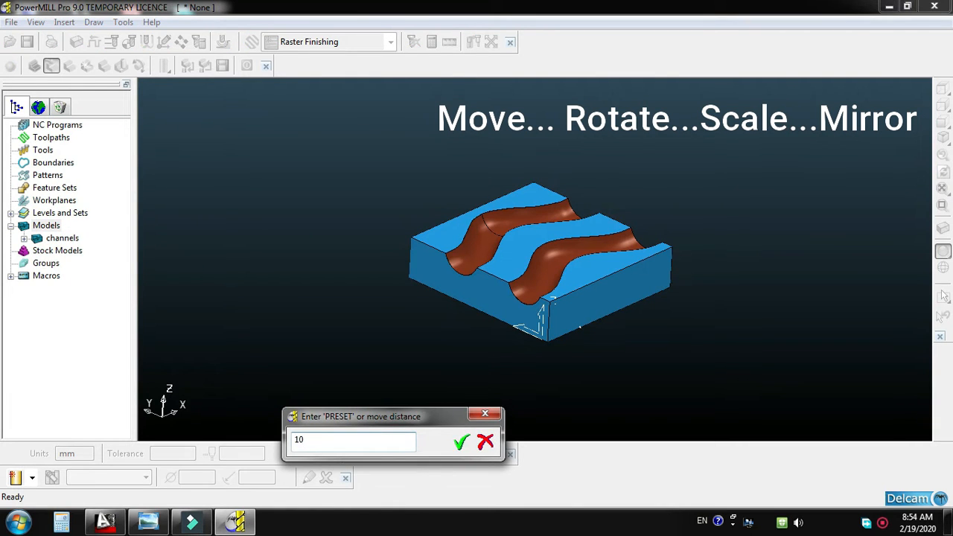
pyautogui.press('Return')
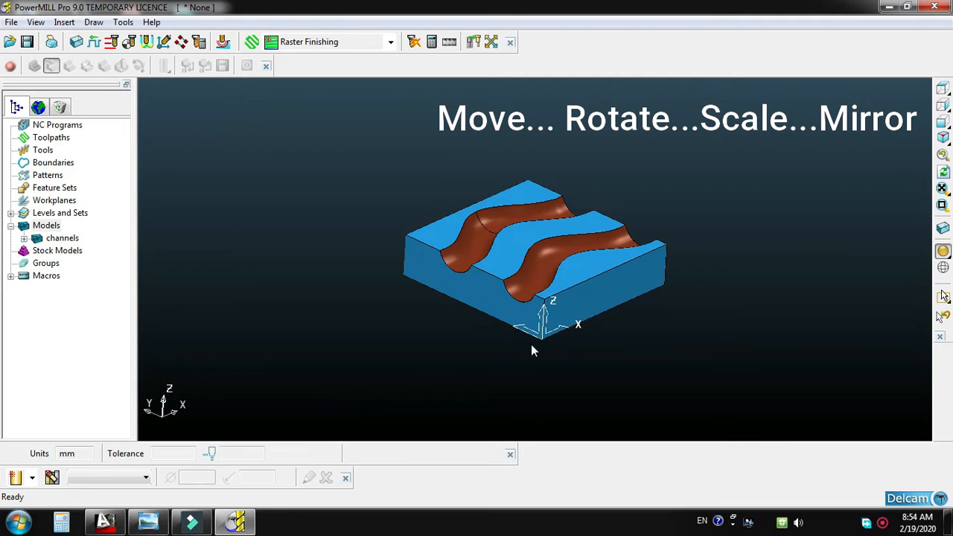
# - Move all models 50 mm along the Z axis
pyautogui.rightClick(53, 217)
pyautogui.click(41, 225)
pyautogui.rightClick(38, 225)
pyautogui.moveTo(140, 423)
pyautogui.moveTo(271, 425)
pyautogui.click(408, 437)
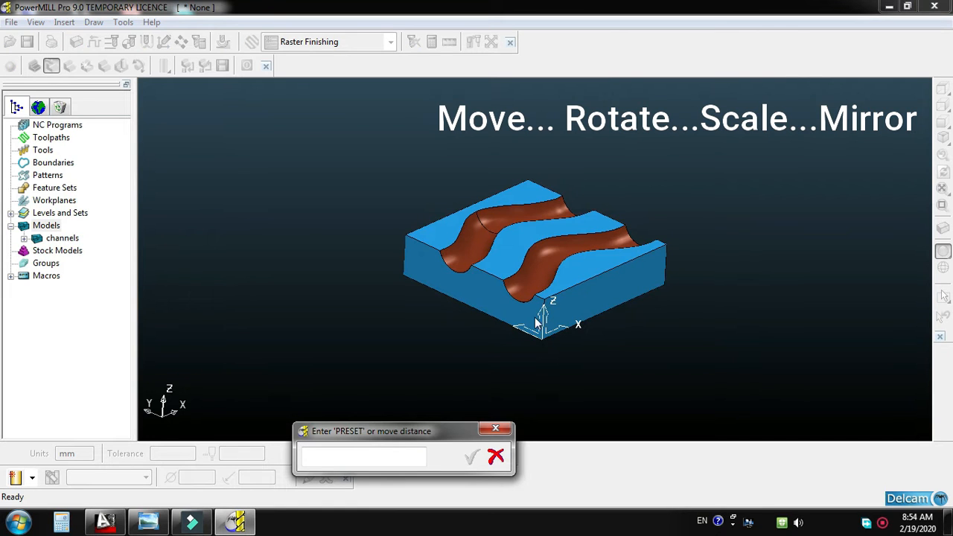
pyautogui.write('50')
pyautogui.press('Return')
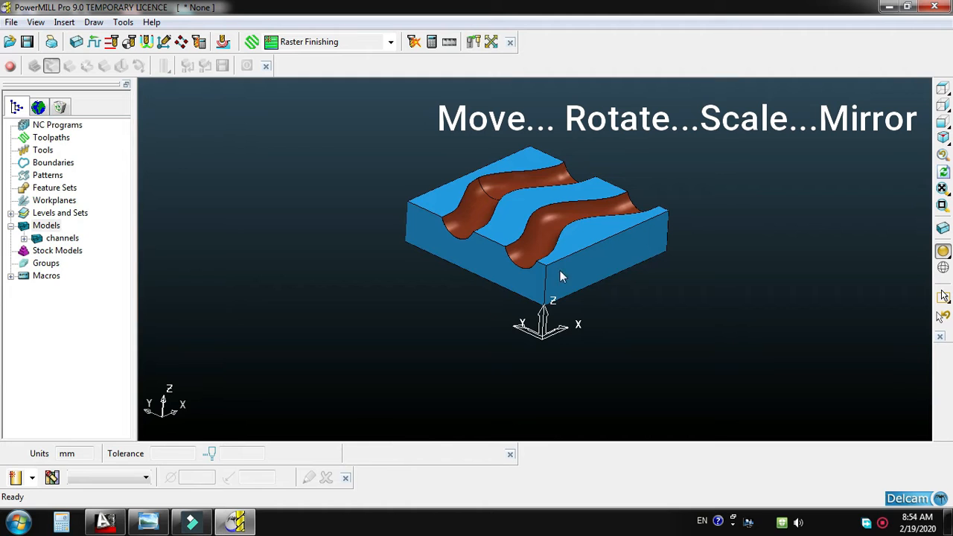
# - Move all models -50 mm along the Z axis, back to the origin
pyautogui.rightClick(35, 225)
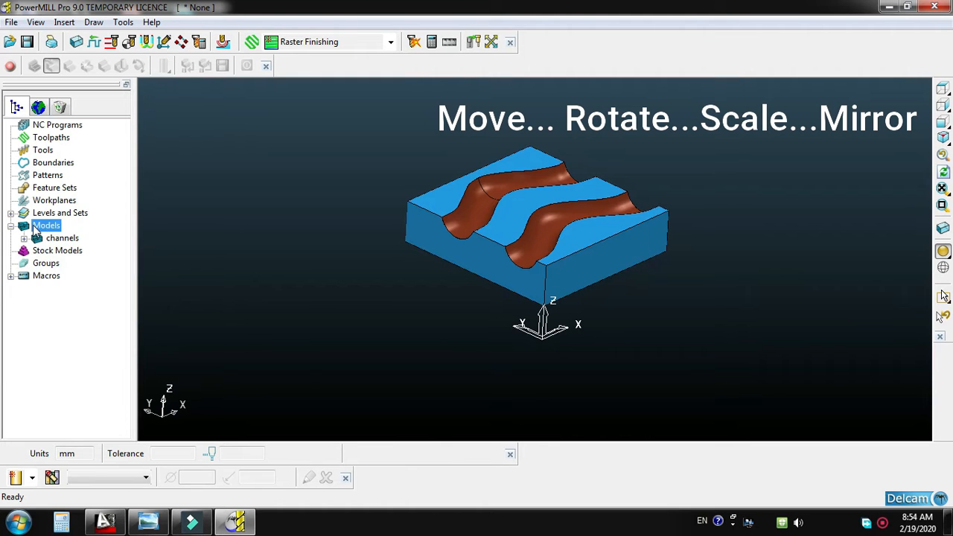
pyautogui.moveTo(119, 420)
pyautogui.moveTo(257, 421)
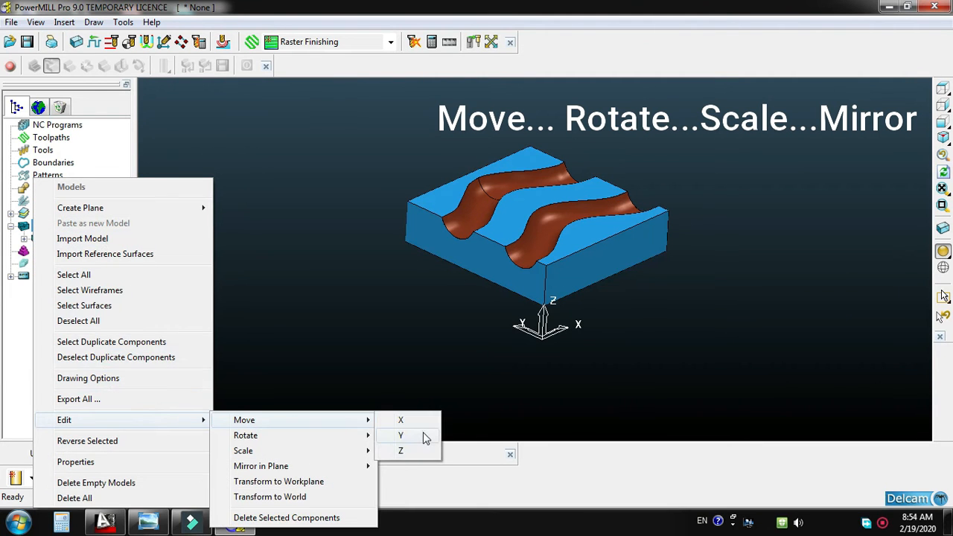
pyautogui.click(415, 450)
pyautogui.click(351, 450)
pyautogui.write('-50')
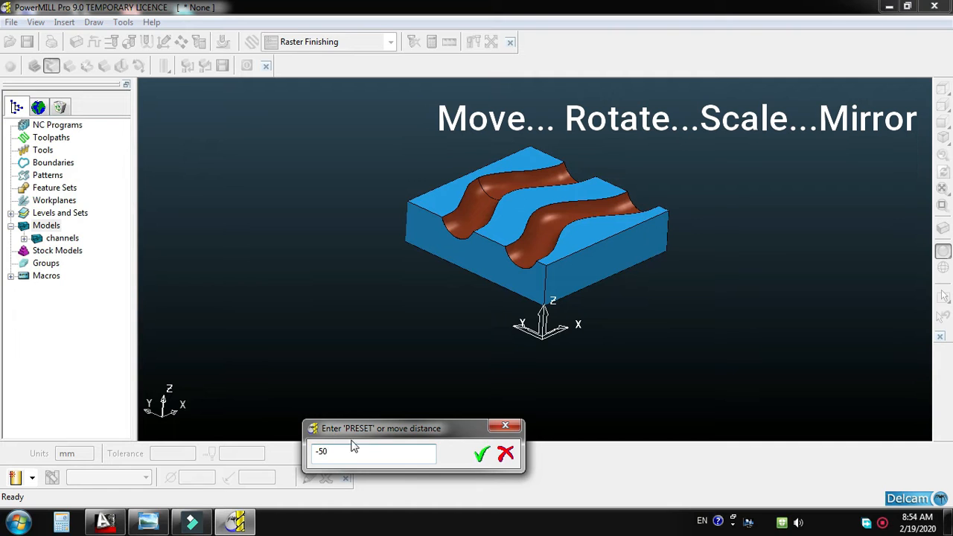
pyautogui.click(480, 454)
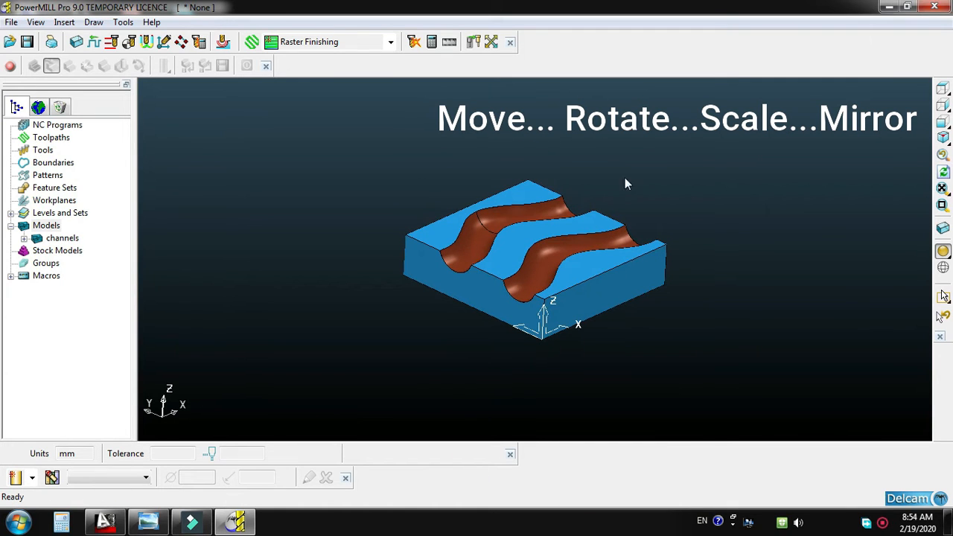
# - Rotate all models 45 degrees about the X axis
pyautogui.rightClick(38, 229)
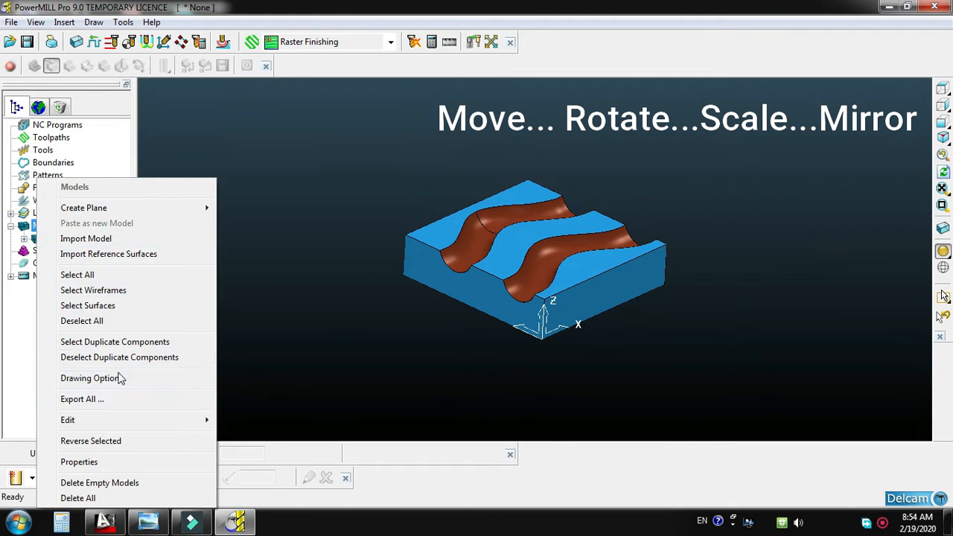
pyautogui.moveTo(119, 420)
pyautogui.moveTo(251, 422)
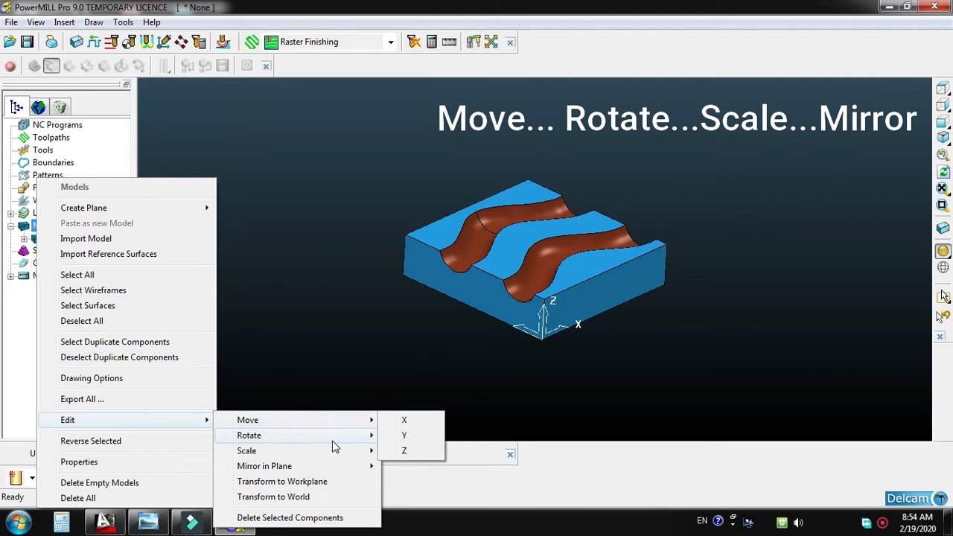
pyautogui.moveTo(386, 439)
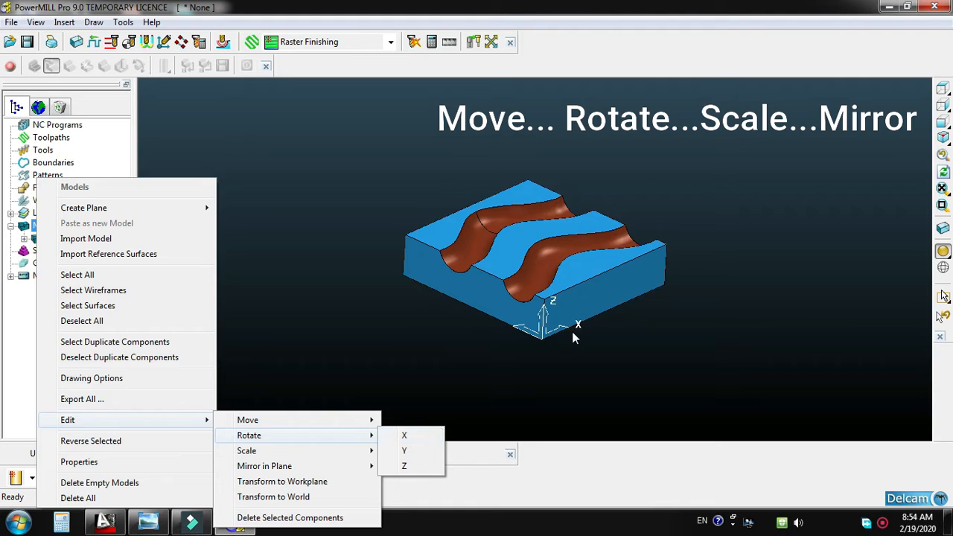
pyautogui.click(412, 435)
pyautogui.click(400, 442)
pyautogui.write('45')
pyautogui.press('Return')
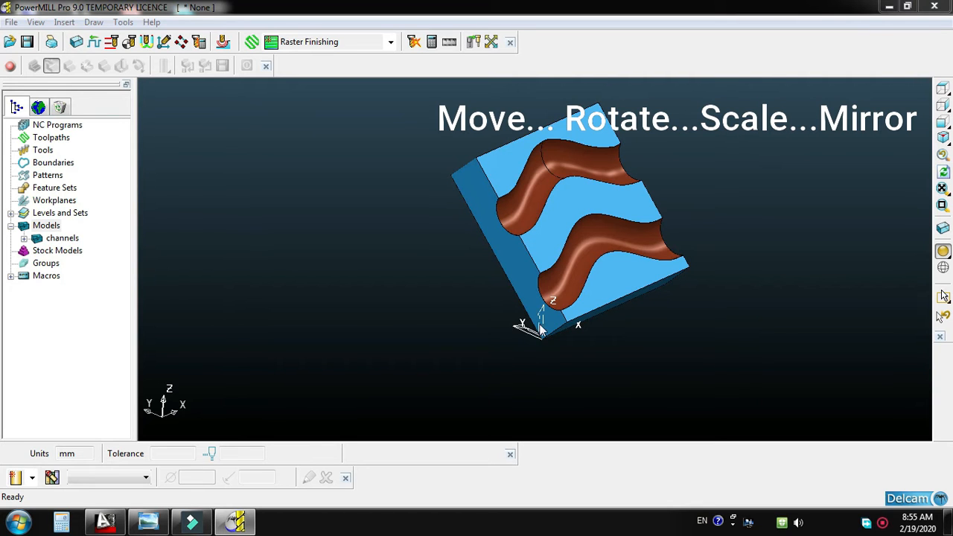
# - Rotate all models -45 degrees about the X axis, back to the flat orientation
pyautogui.rightClick(30, 224)
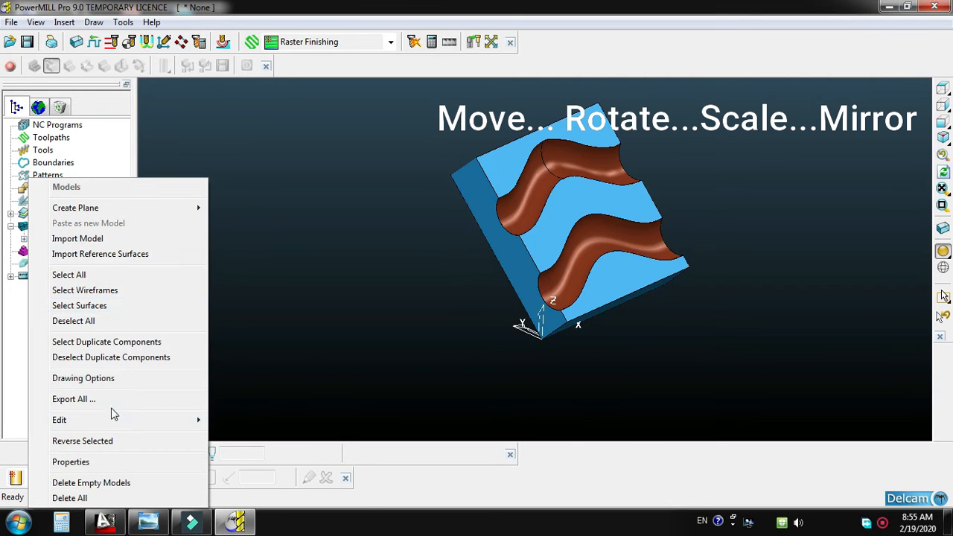
pyautogui.moveTo(140, 423)
pyautogui.moveTo(290, 432)
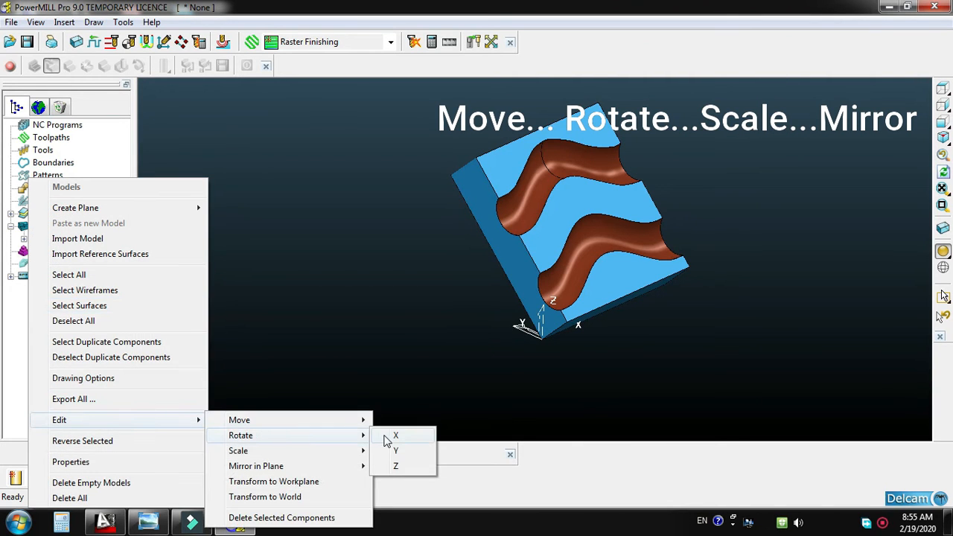
pyautogui.click(384, 434)
pyautogui.click(335, 443)
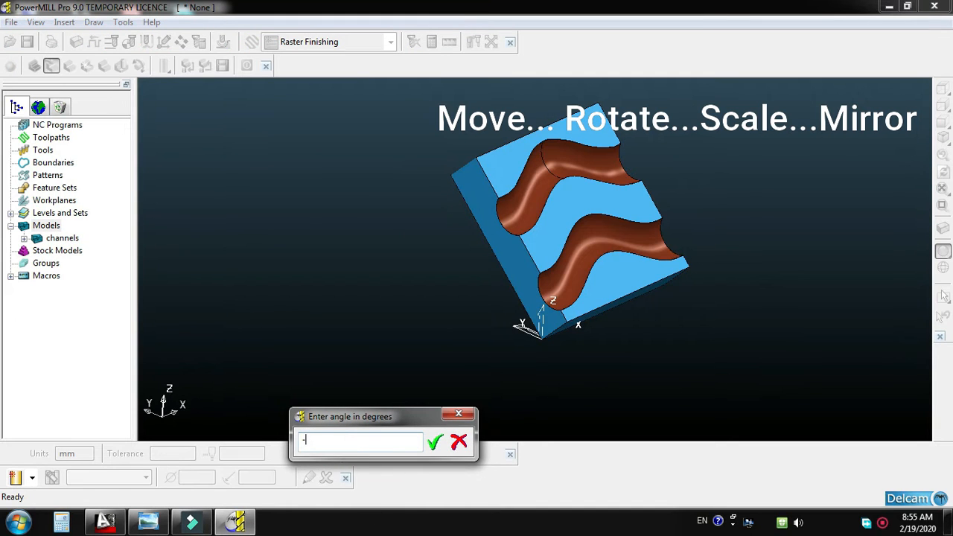
pyautogui.write('-45')
pyautogui.press('Return')
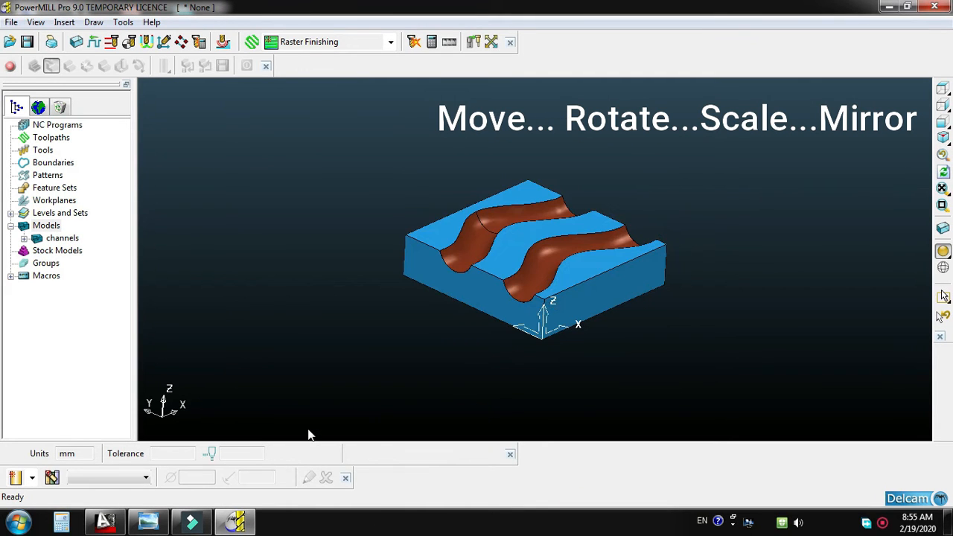
# - Rotate all models about the Y axis so the block tilts downwards along X
pyautogui.rightClick(46, 226)
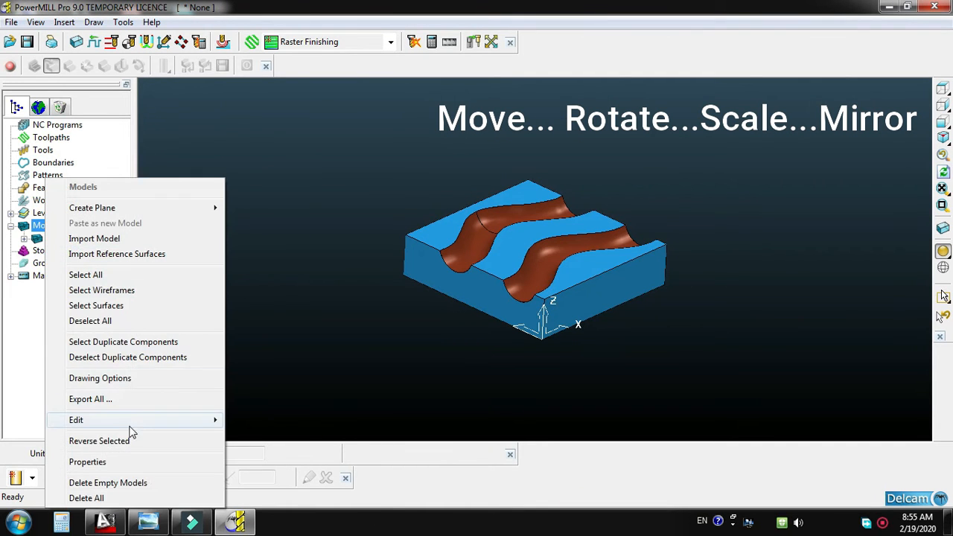
pyautogui.moveTo(162, 423)
pyautogui.moveTo(284, 440)
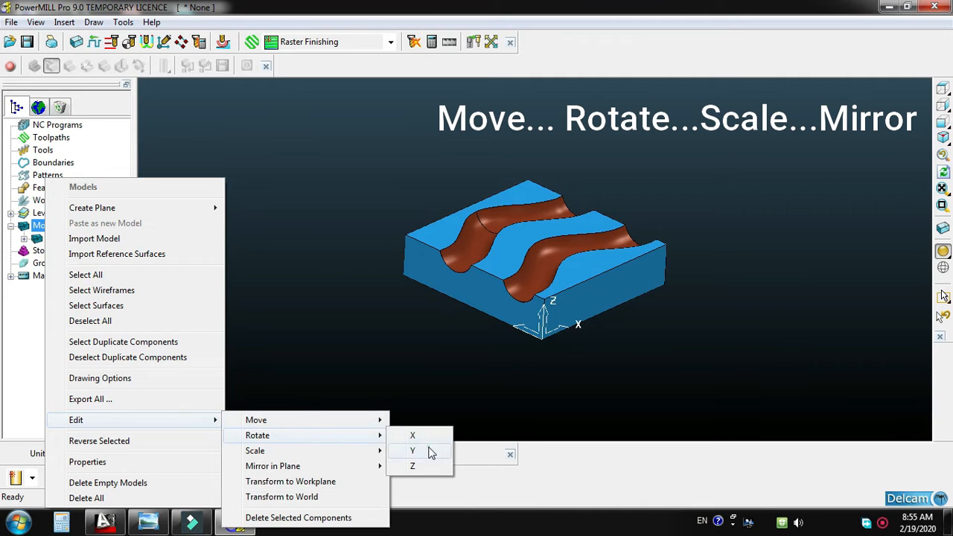
pyautogui.click(429, 452)
pyautogui.moveTo(436, 431); pyautogui.dragTo(401, 436)
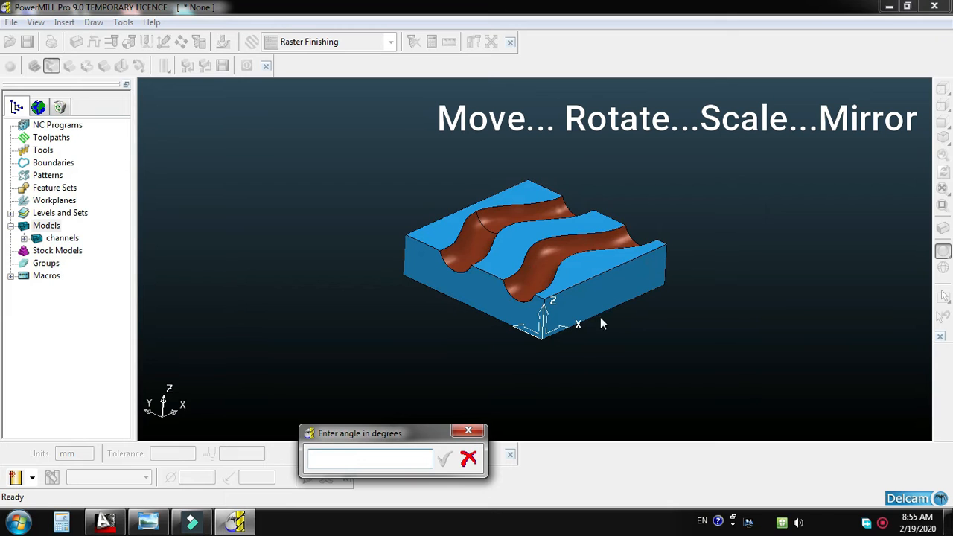
pyautogui.click(336, 464)
pyautogui.press('Return')
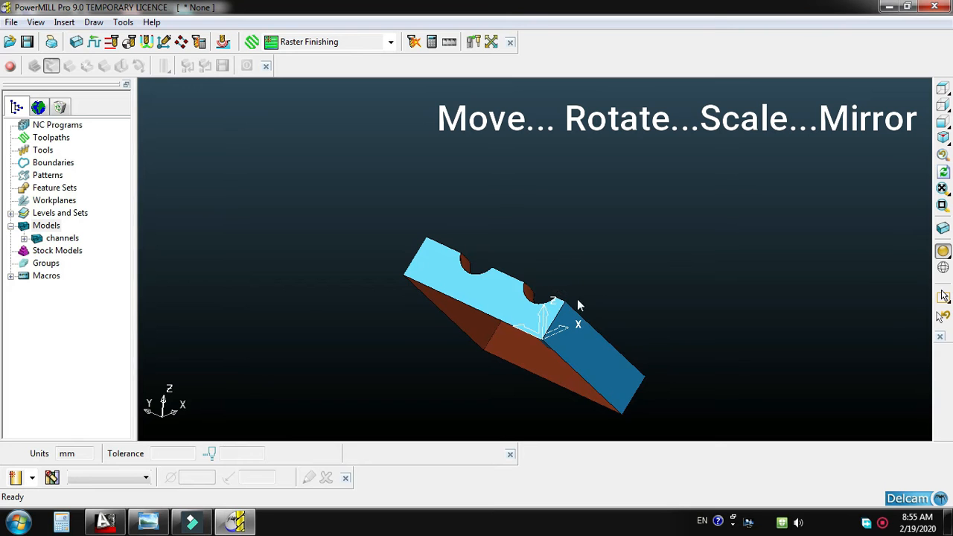
# - Rotate all models 90 degrees about the Y axis
pyautogui.rightClick(47, 223)
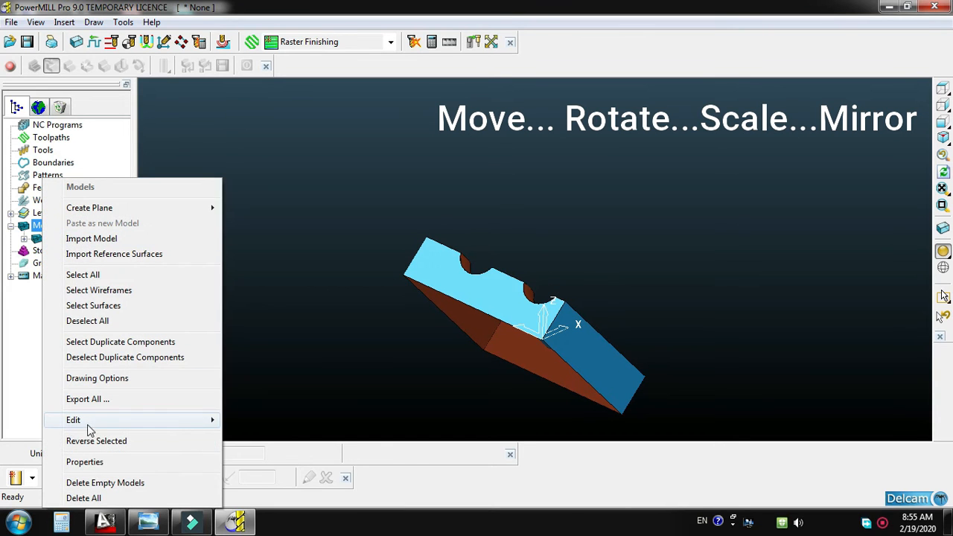
pyautogui.moveTo(81, 422)
pyautogui.moveTo(341, 438)
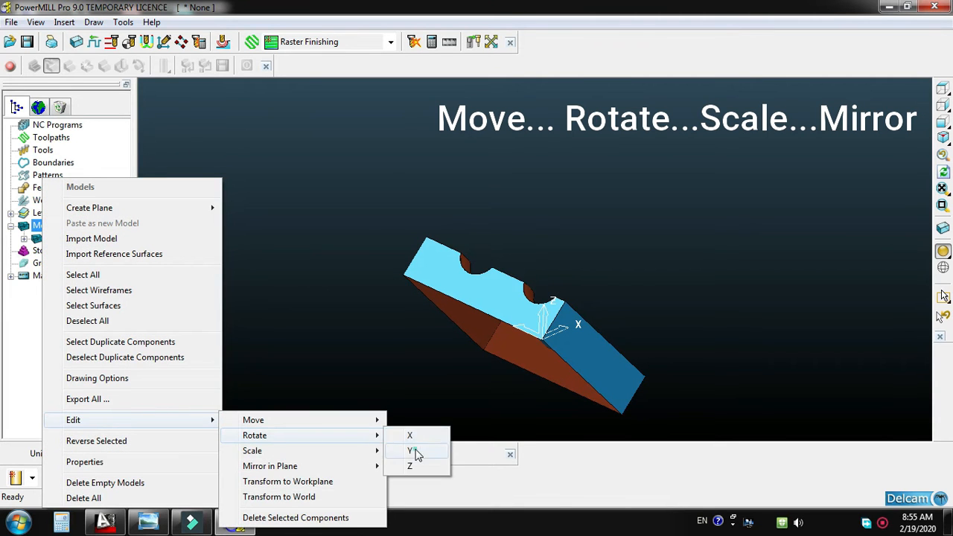
pyautogui.click(414, 448)
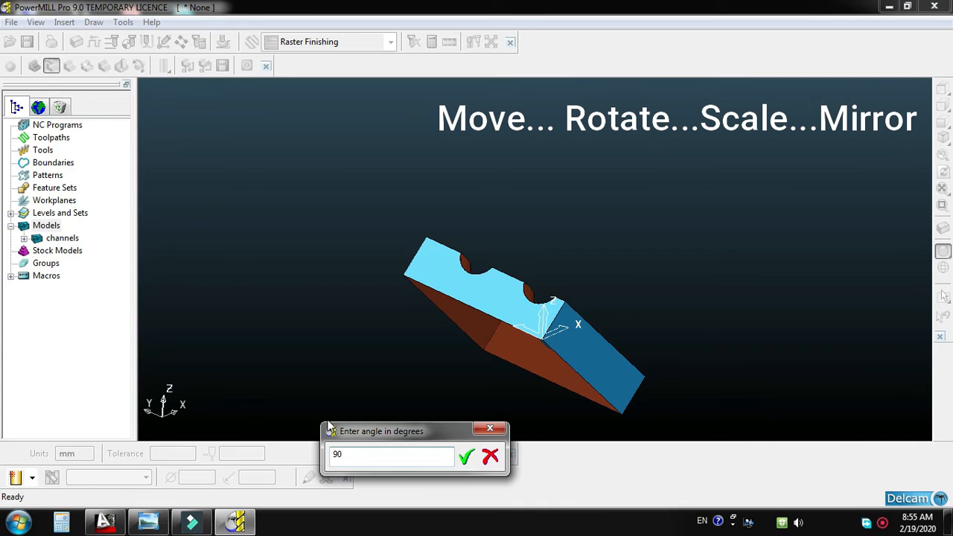
pyautogui.press('Return')
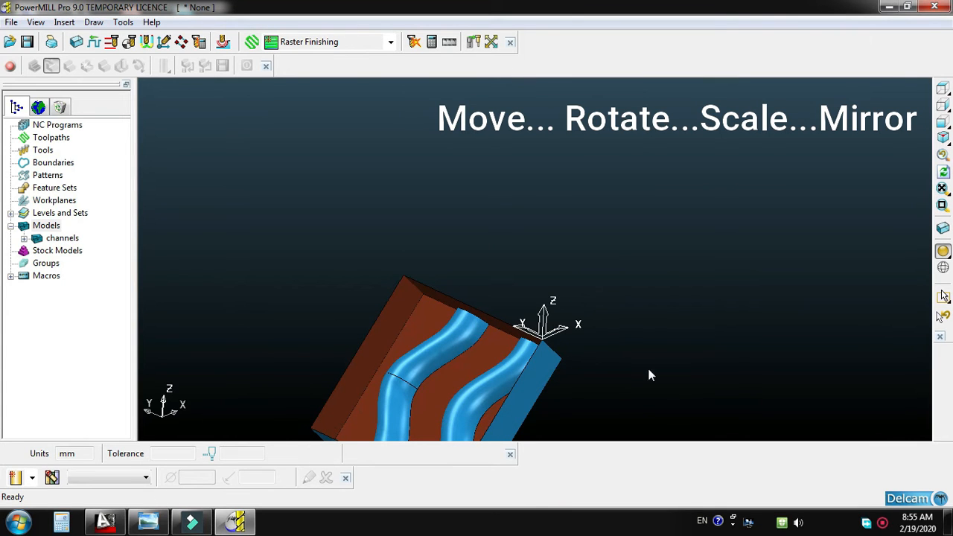
# - Rotate all models about the Y axis in the opposite direction, back to the previous tilted orientation
pyautogui.rightClick(23, 231)
pyautogui.moveTo(97, 422)
pyautogui.moveTo(305, 440)
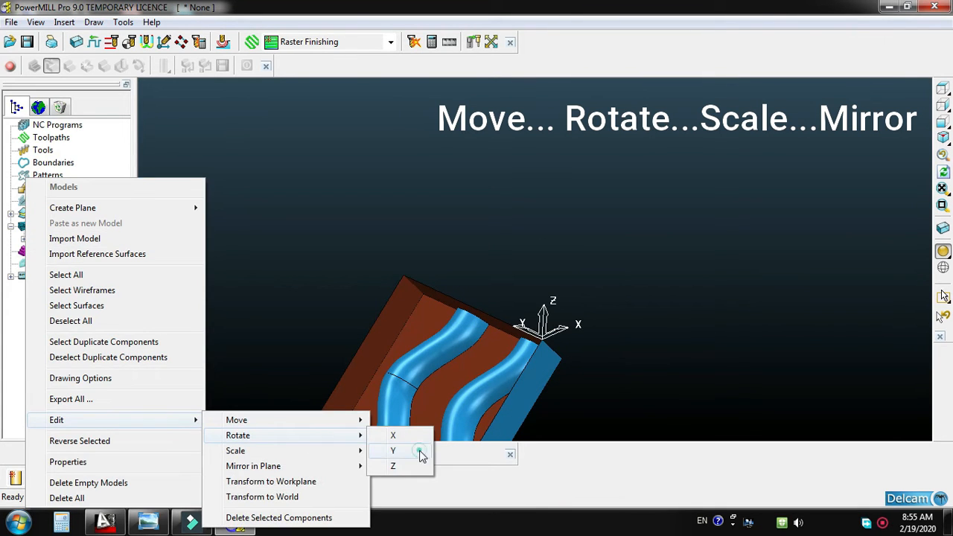
pyautogui.click(421, 450)
pyautogui.press('Return')
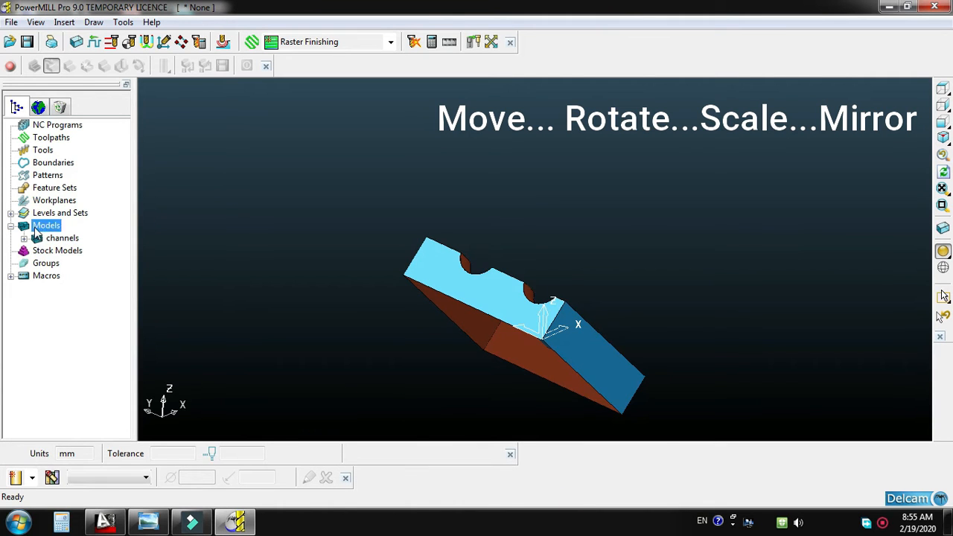
# - Rotate all models -45 degrees about the Y axis, back to the flat orientation
pyautogui.rightClick(37, 225)
pyautogui.moveTo(209, 420)
pyautogui.moveTo(365, 442)
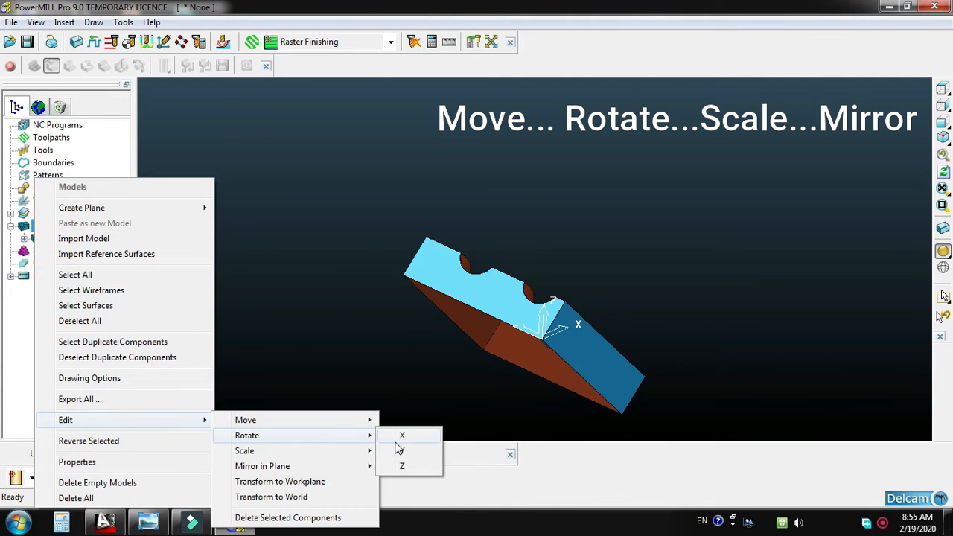
pyautogui.click(401, 448)
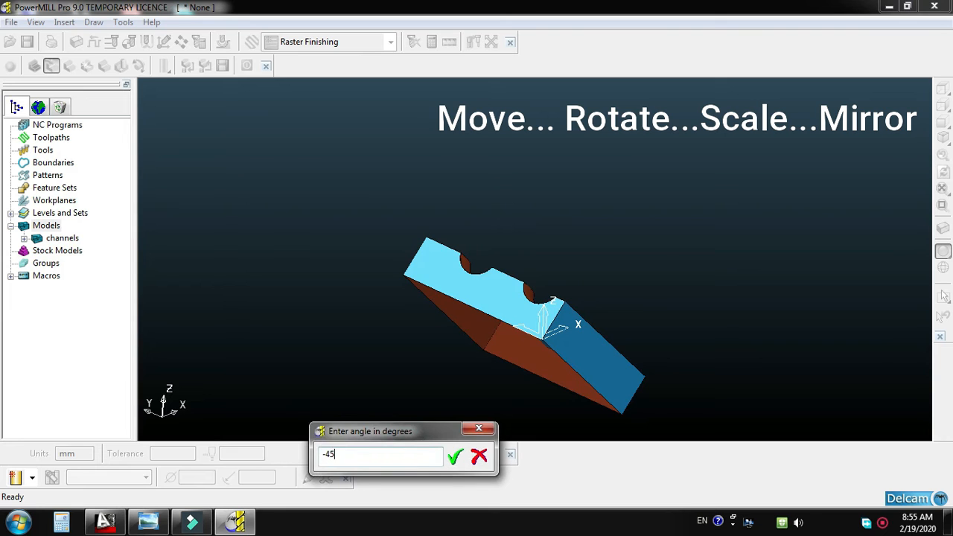
pyautogui.write('-45')
pyautogui.press('Return')
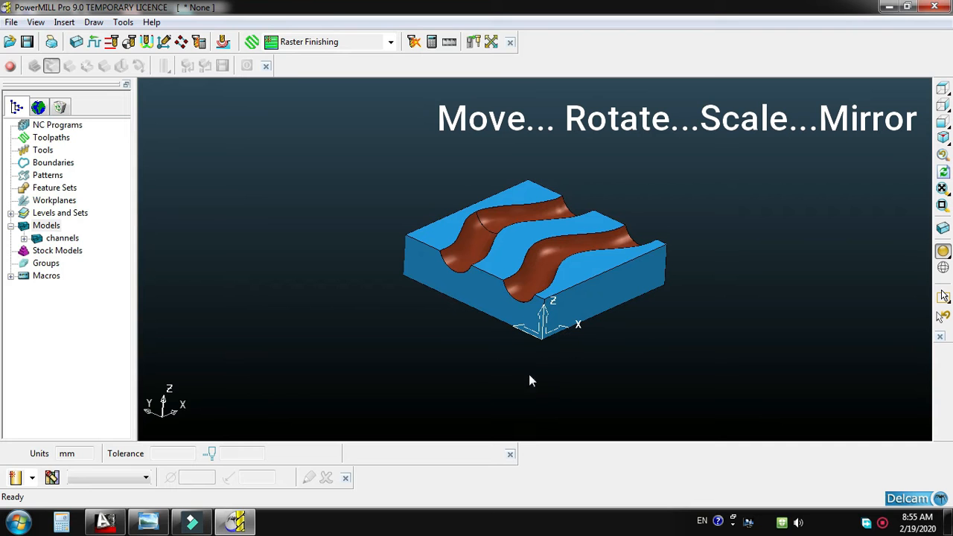
# - Rotate all models counterclockwise about the Z axis, so the block swings away from the X axis
pyautogui.rightClick(53, 225)
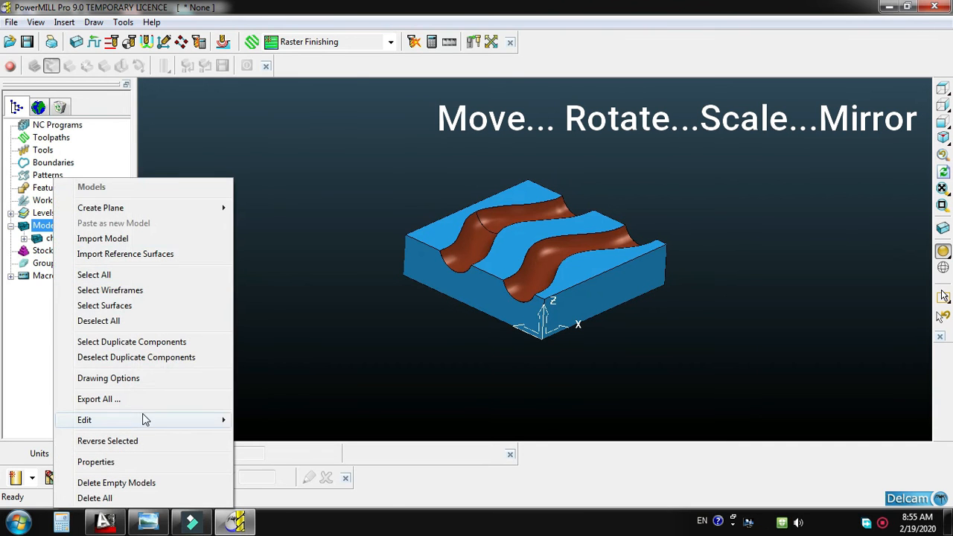
pyautogui.moveTo(142, 419)
pyautogui.moveTo(304, 445)
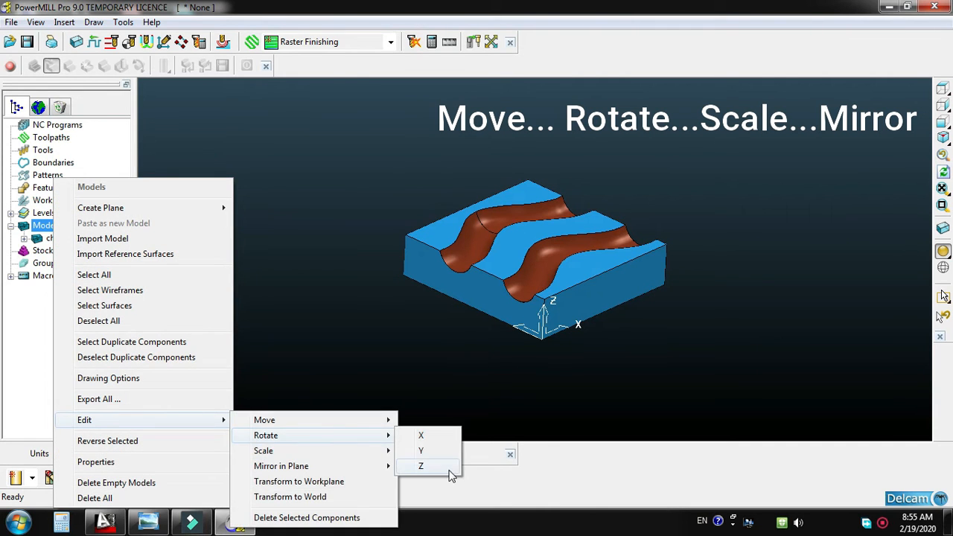
pyautogui.click(447, 466)
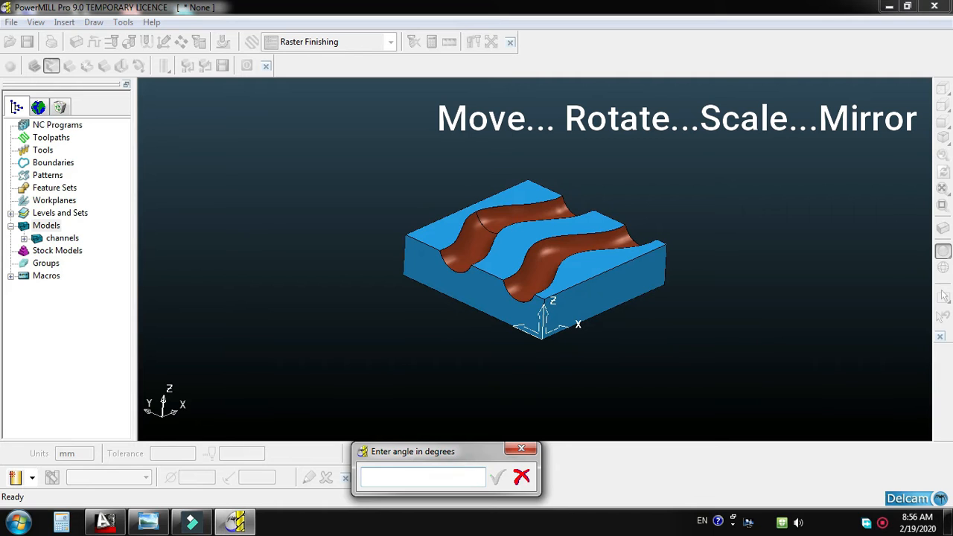
pyautogui.press('Return')
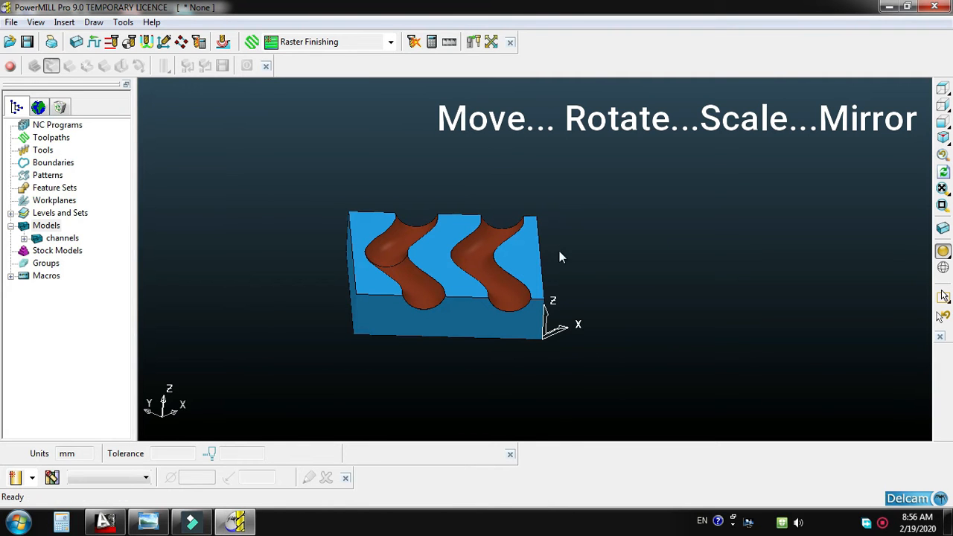
# - Rotate all models by a further 45 degrees about the Z axis
pyautogui.rightClick(43, 228)
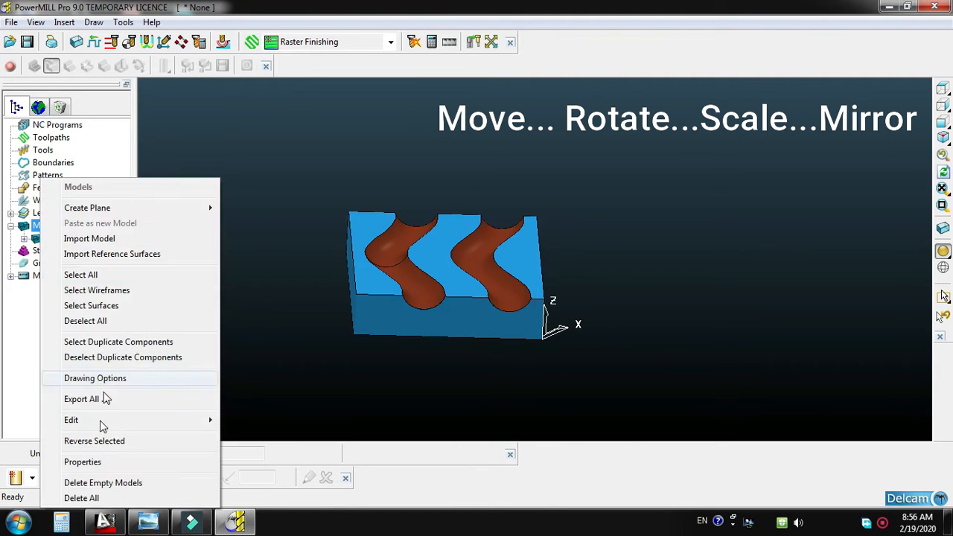
pyautogui.moveTo(123, 421)
pyautogui.moveTo(330, 438)
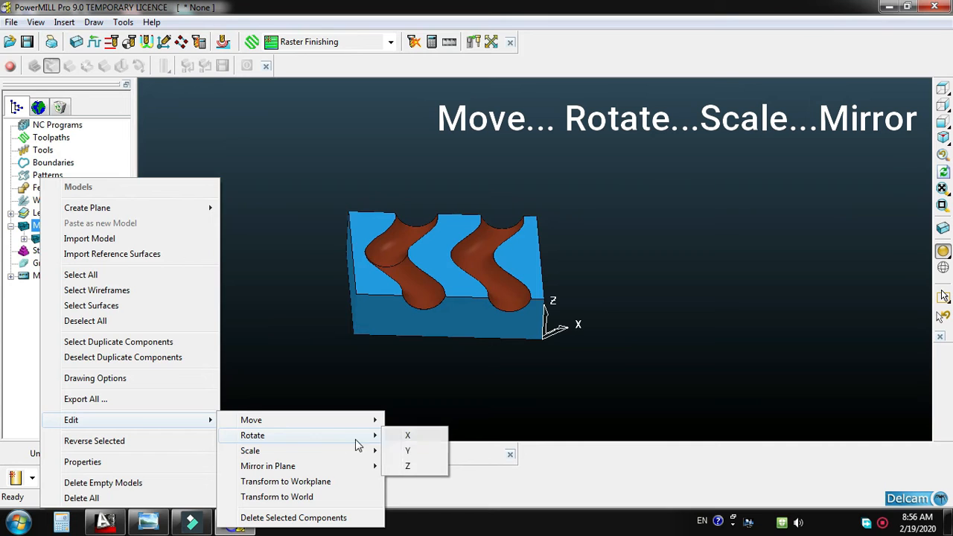
pyautogui.click(409, 464)
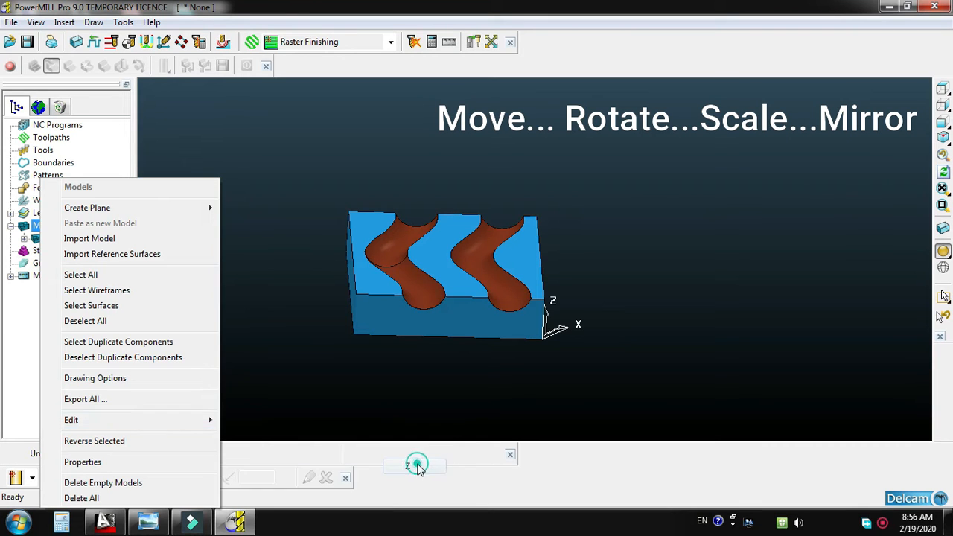
pyautogui.write('4')
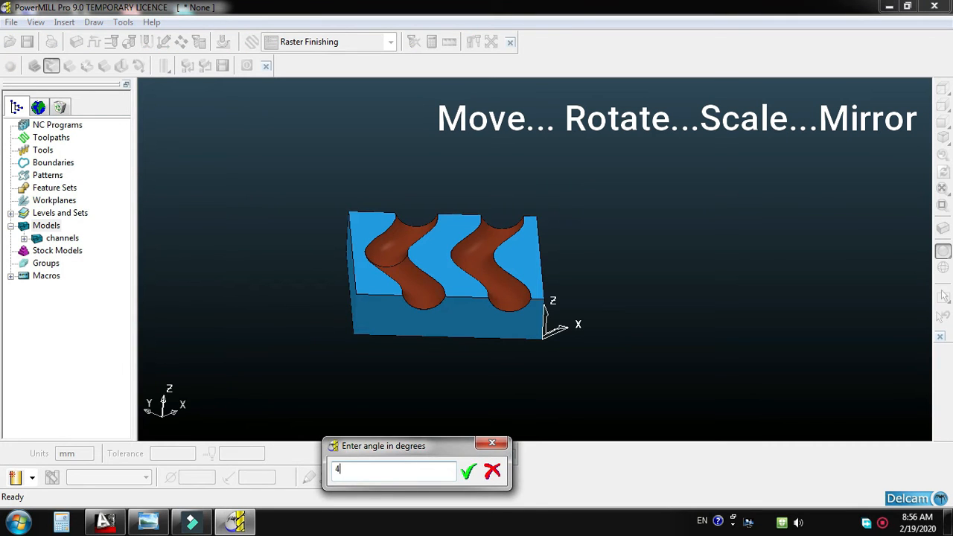
pyautogui.write('5')
pyautogui.press('Return')
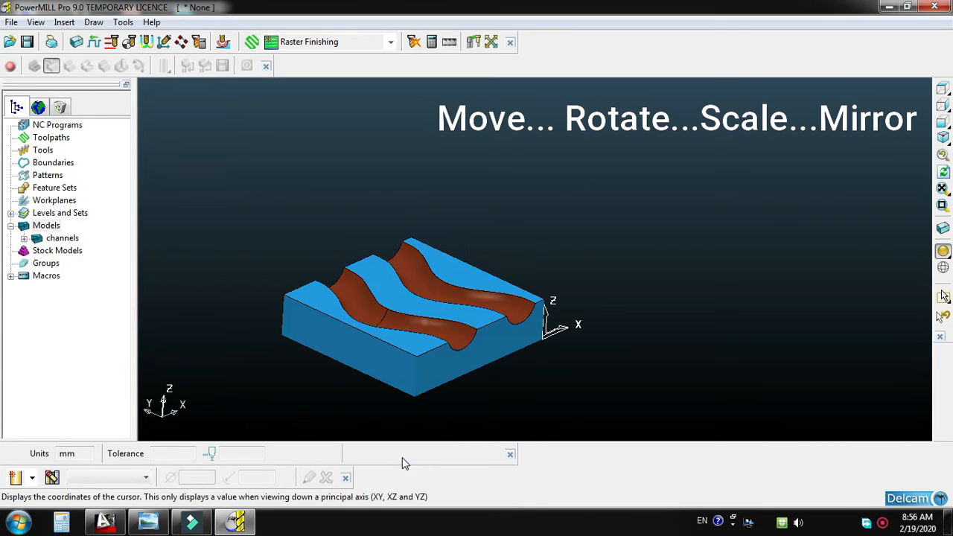
# - Rotate all models -90 degrees about the Z axis, back to the original orientation
pyautogui.rightClick(46, 224)
pyautogui.moveTo(187, 421)
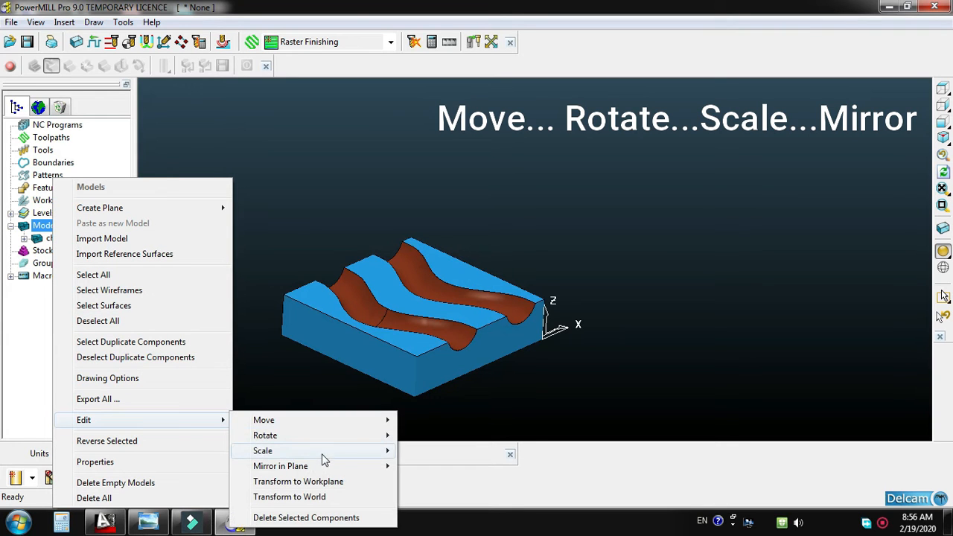
pyautogui.moveTo(373, 438)
pyautogui.click(422, 467)
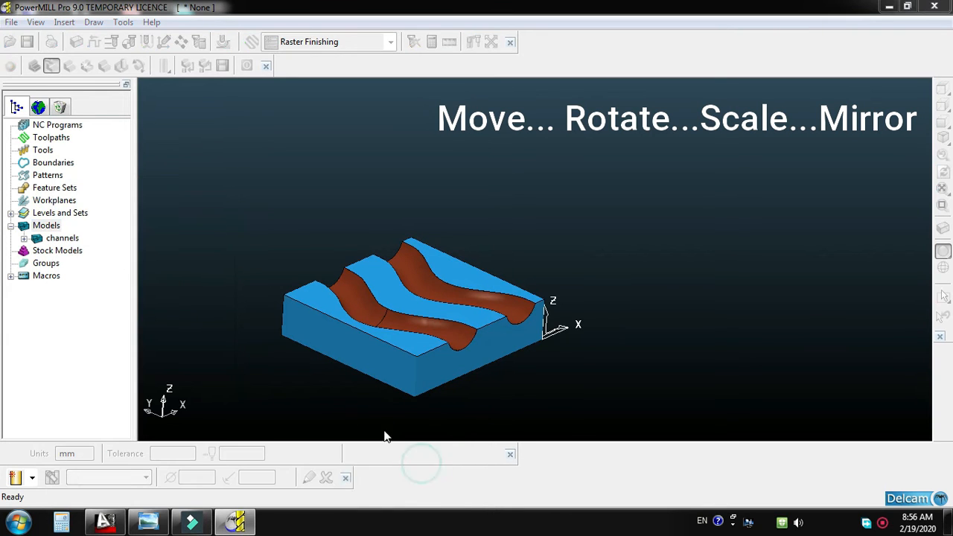
pyautogui.write('-90')
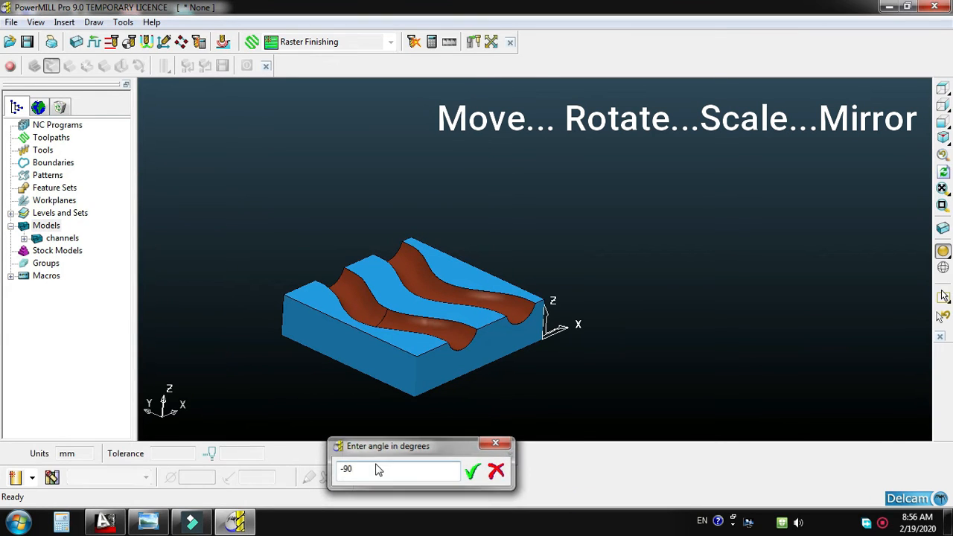
pyautogui.press('Return')
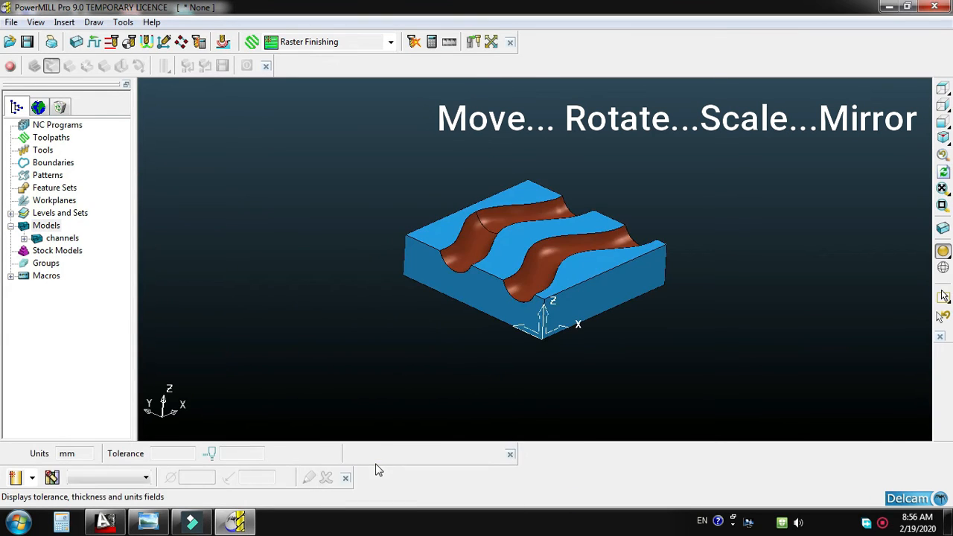
pyautogui.rightClick(45, 227)
pyautogui.click(350, 239)
pyautogui.rightClick(49, 226)
pyautogui.moveTo(160, 422)
pyautogui.moveTo(325, 441)
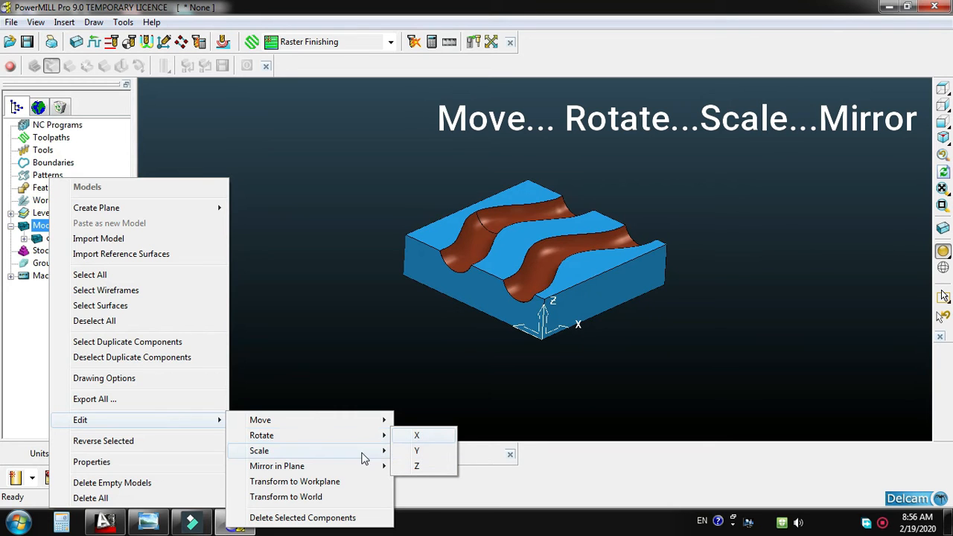
pyautogui.moveTo(376, 460)
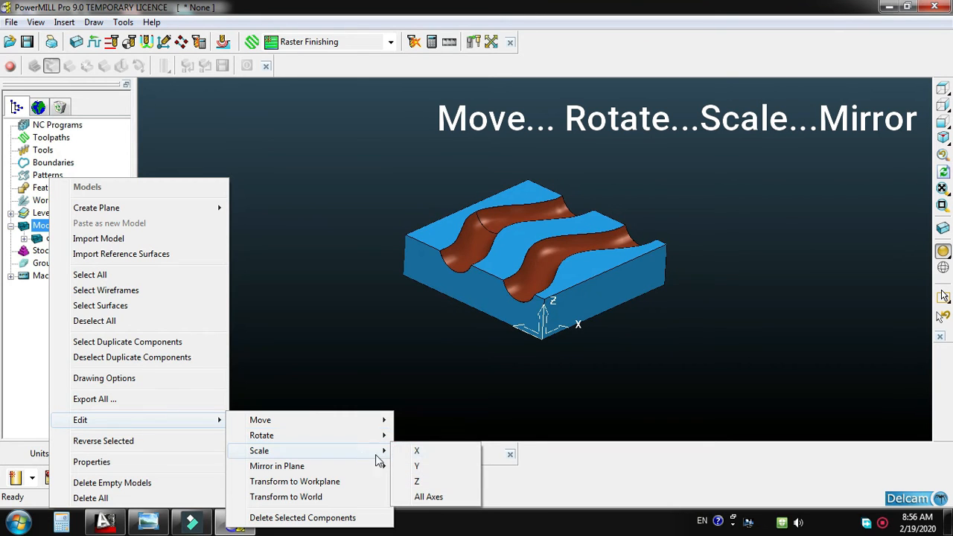
pyautogui.click(428, 497)
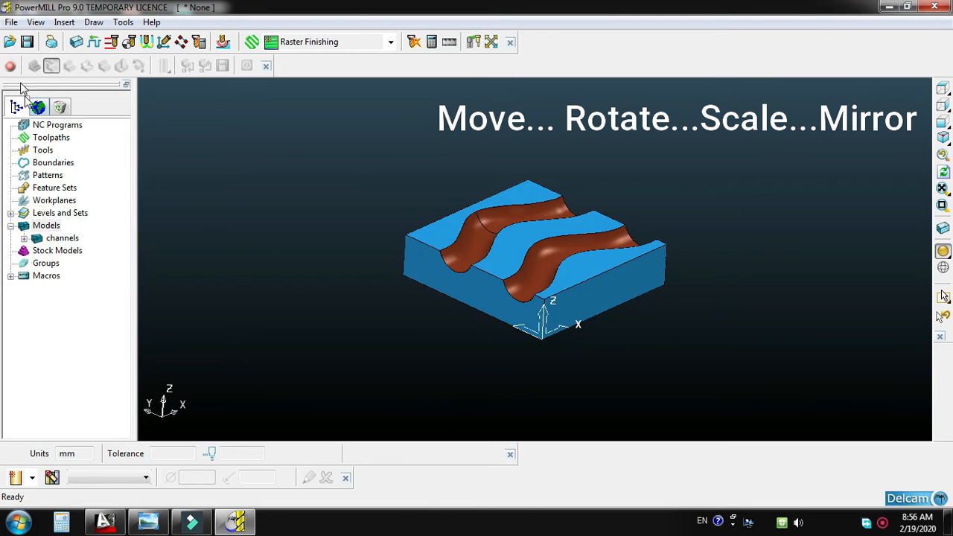
# - Calculate a box block from the model to check its X, Y and Z lengths, then close without accepting the block
pyautogui.click(76, 42)
pyautogui.click(308, 351)
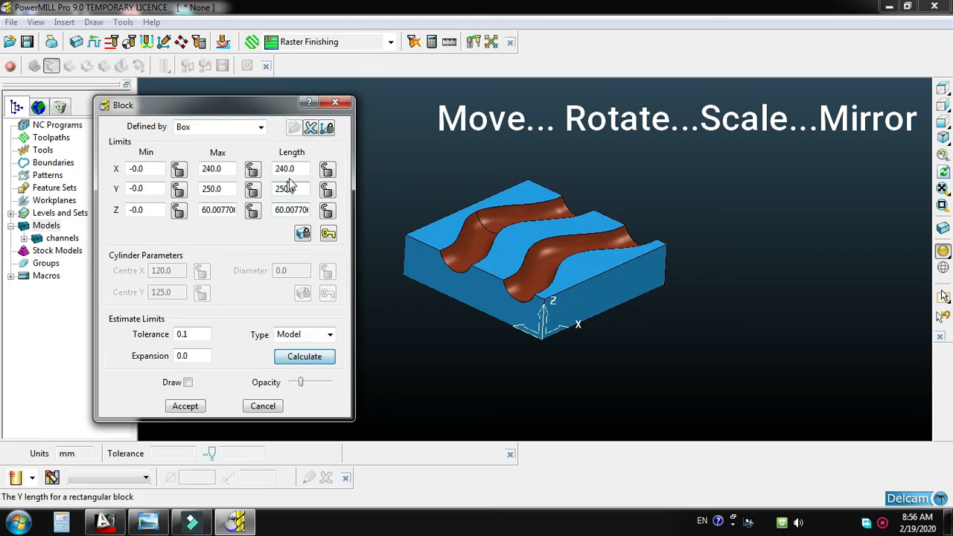
pyautogui.click(292, 169)
pyautogui.click(298, 189)
pyautogui.click(291, 169)
pyautogui.click(287, 190)
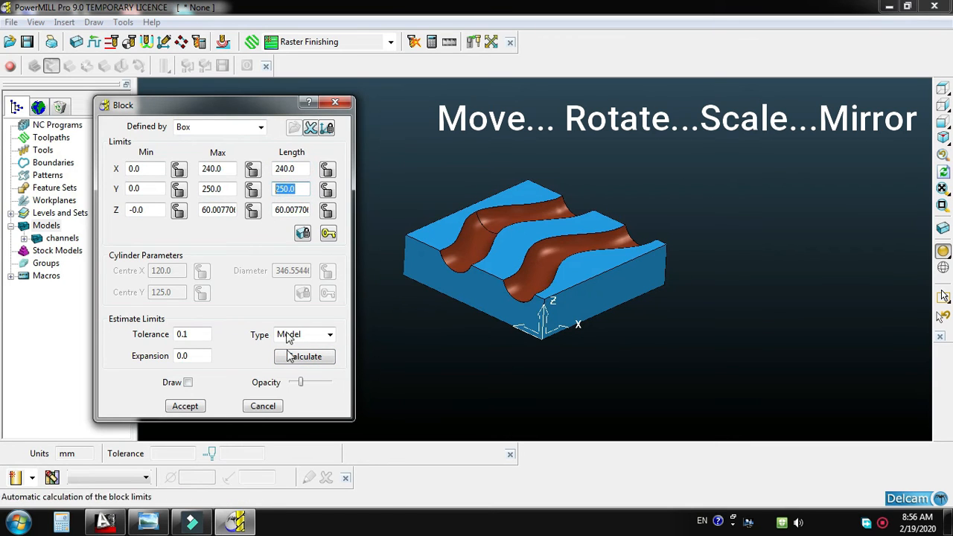
pyautogui.click(291, 210)
pyautogui.moveTo(296, 211); pyautogui.dragTo(242, 209)
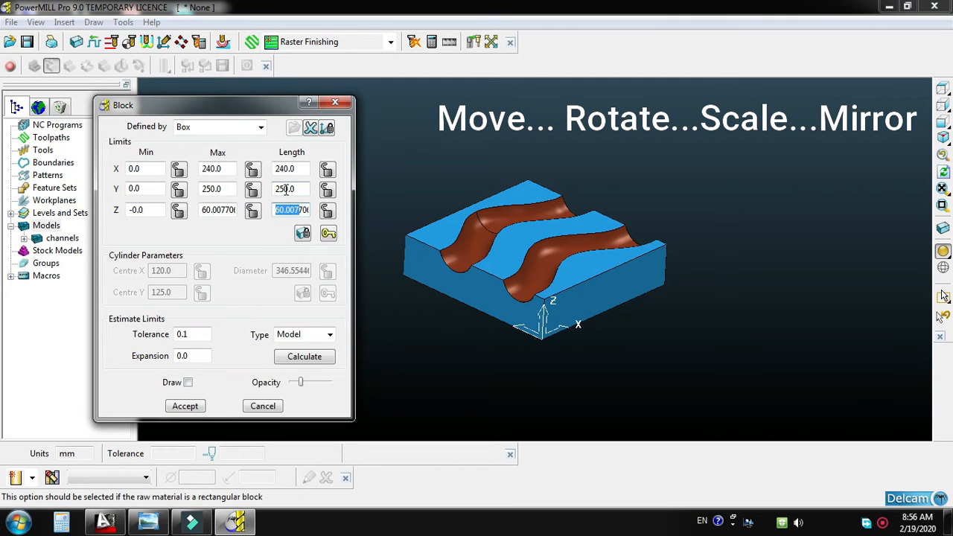
pyautogui.click(249, 409)
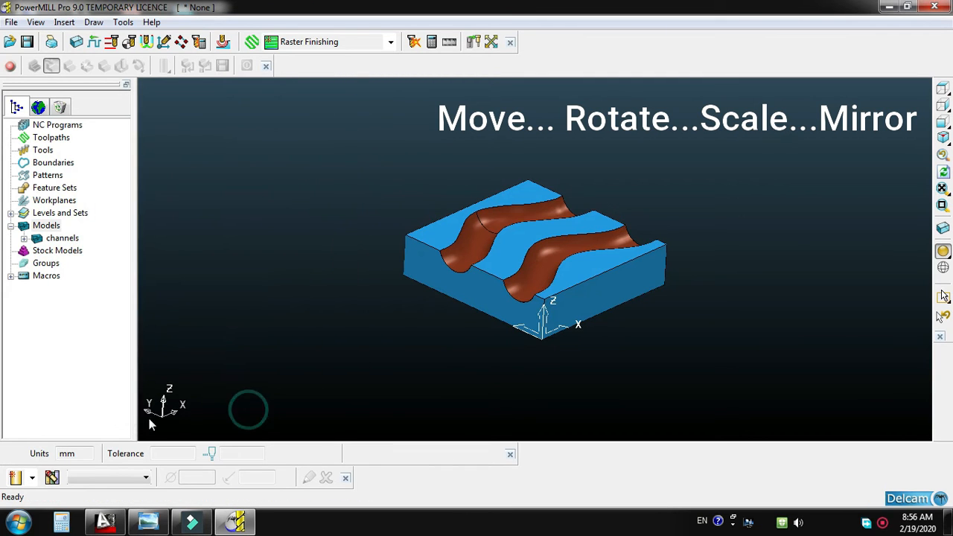
# - Scale all models along all axes with a scale value of 1
pyautogui.rightClick(42, 226)
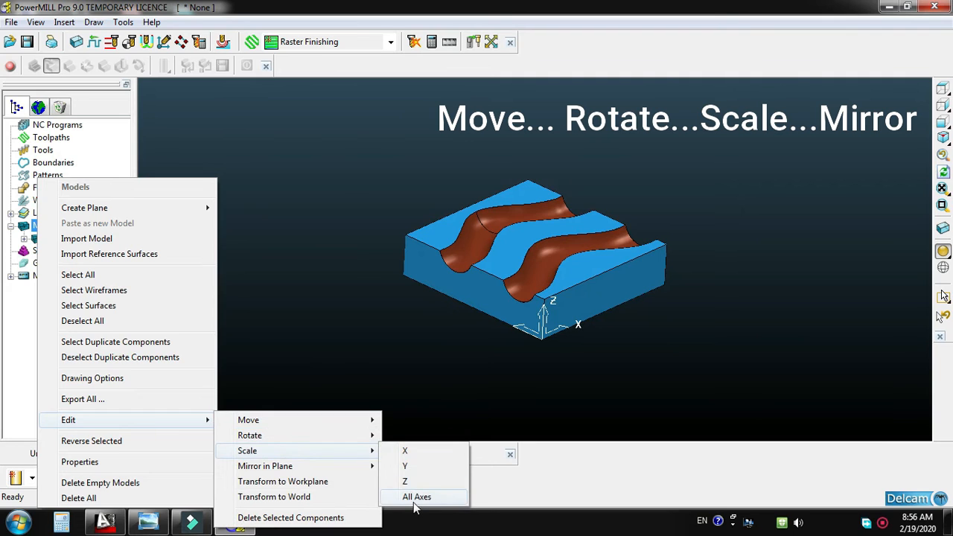
pyautogui.click(416, 497)
pyautogui.moveTo(395, 466); pyautogui.dragTo(363, 395)
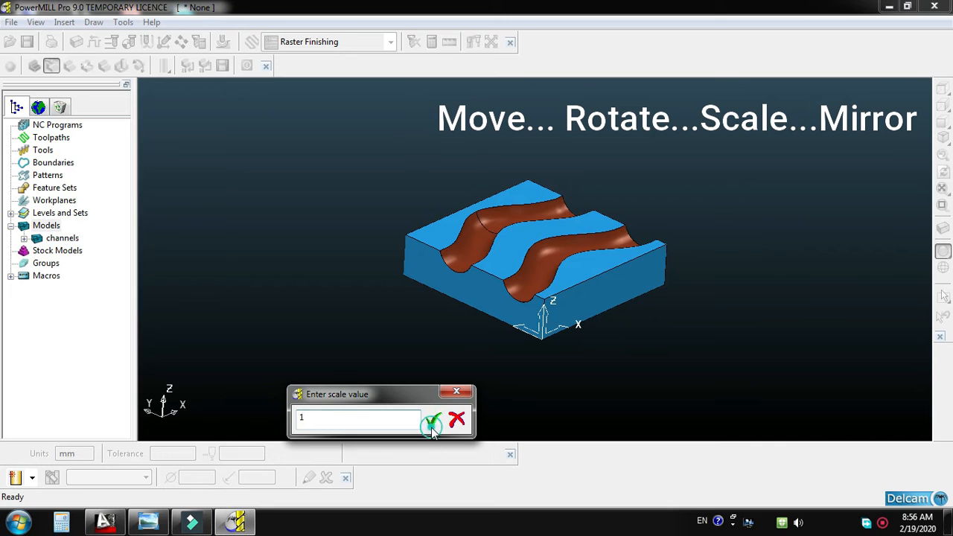
pyautogui.click(432, 423)
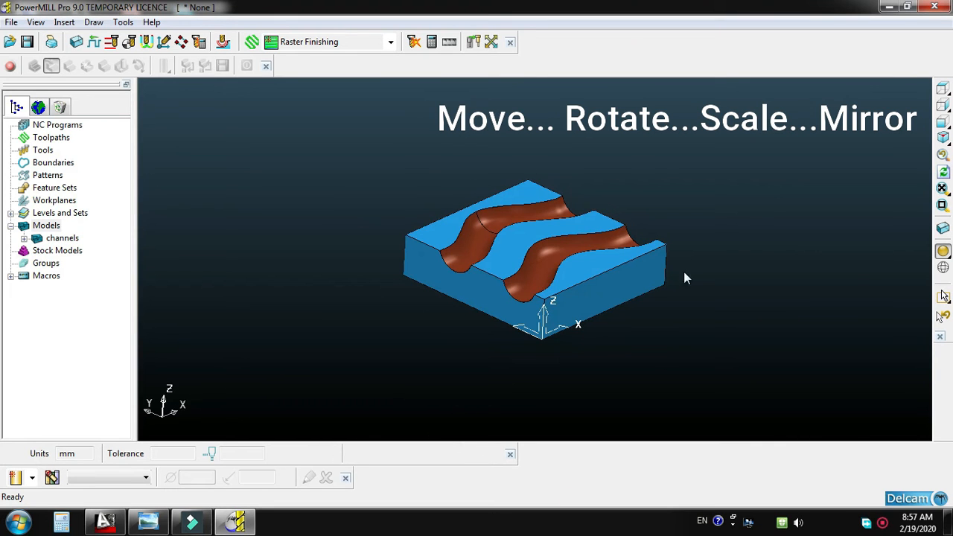
# - Scale all models along all axes with a scale value of 2
pyautogui.rightClick(49, 226)
pyautogui.moveTo(212, 422)
pyautogui.moveTo(276, 450)
pyautogui.click(412, 496)
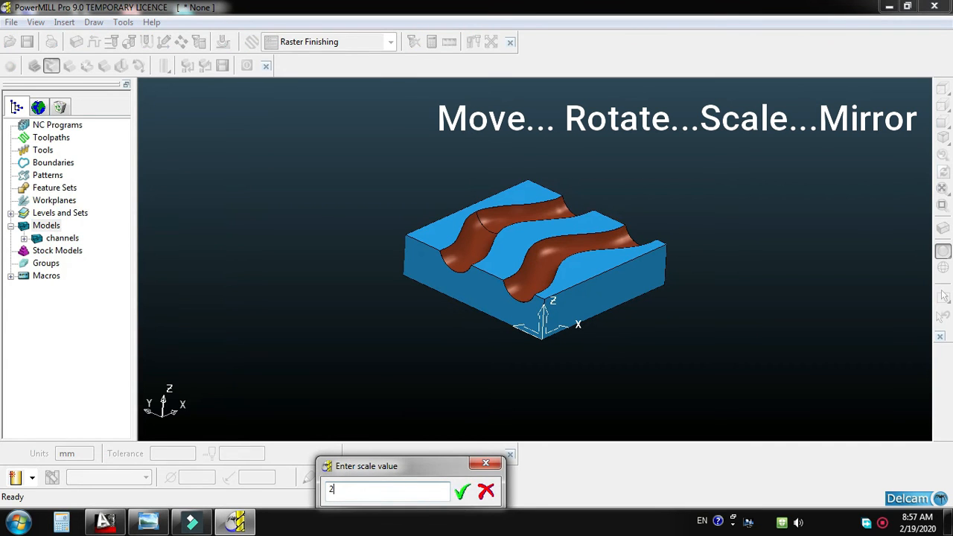
pyautogui.moveTo(363, 477); pyautogui.dragTo(193, 369)
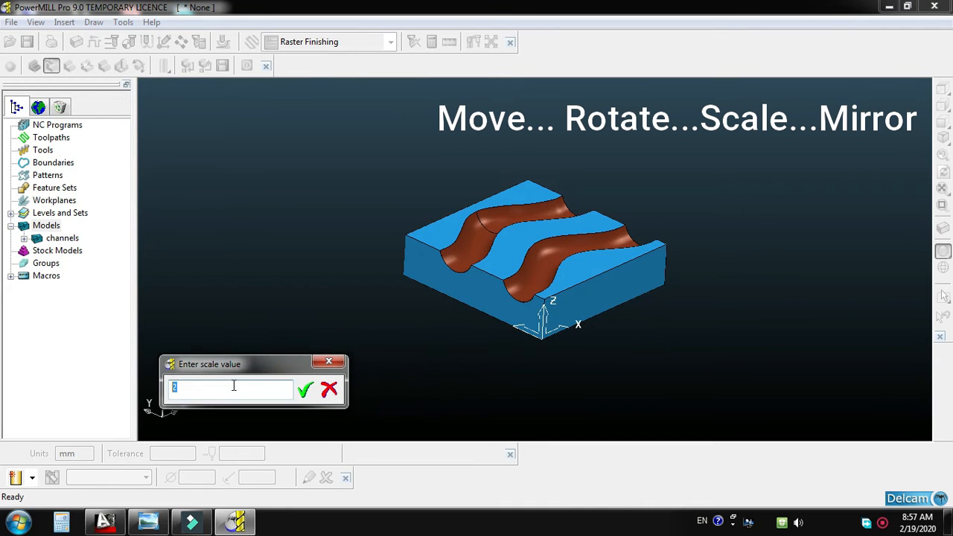
pyautogui.click(306, 392)
pyautogui.scroll(-4, 514, 219)
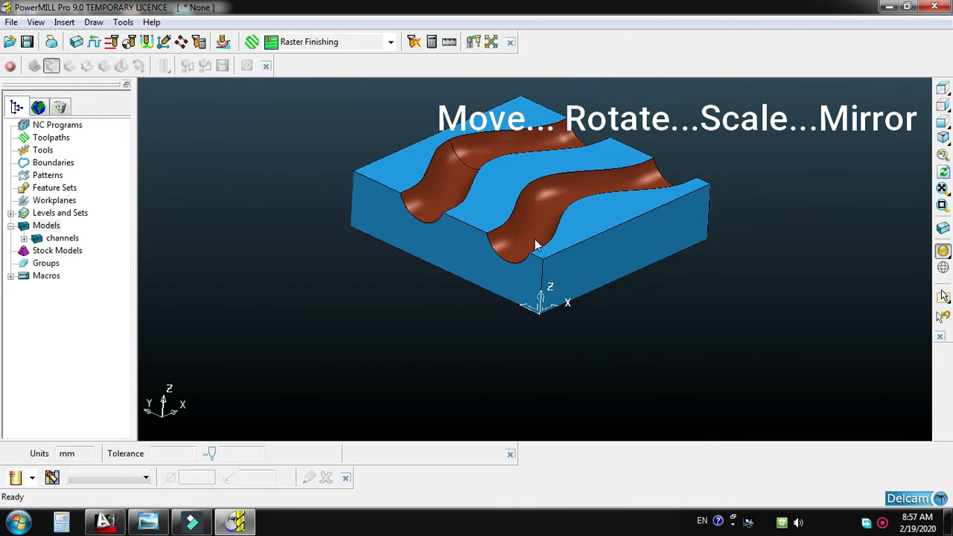
# - Calculate a box block from the model to check its X, Y and Z lengths, closing without accepting the block
pyautogui.scroll(-4, 517, 94)
pyautogui.scroll(5, 518, 96)
pyautogui.keyDown('shift'); pyautogui.moveTo(553, 119); pyautogui.dragTo(554, 184, button='middle'); pyautogui.keyUp('shift')
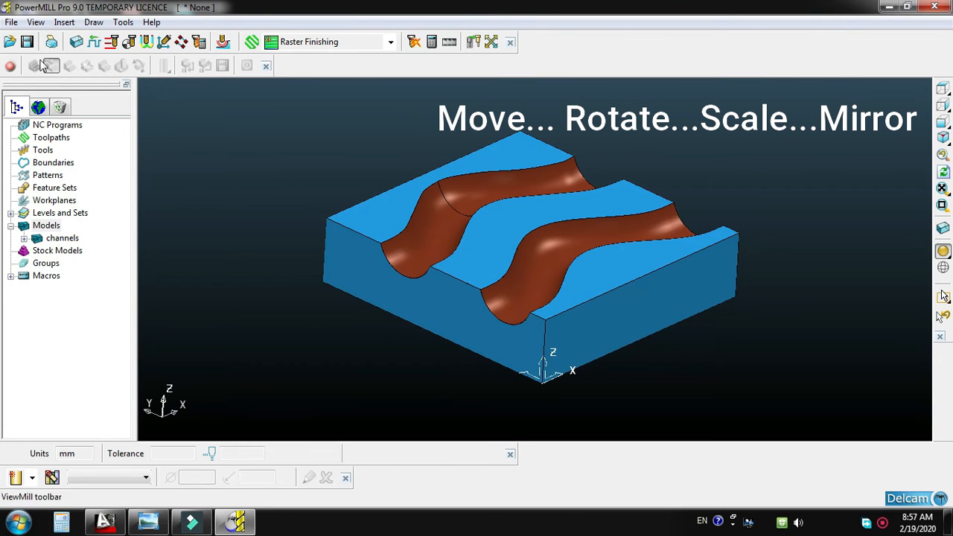
pyautogui.click(76, 42)
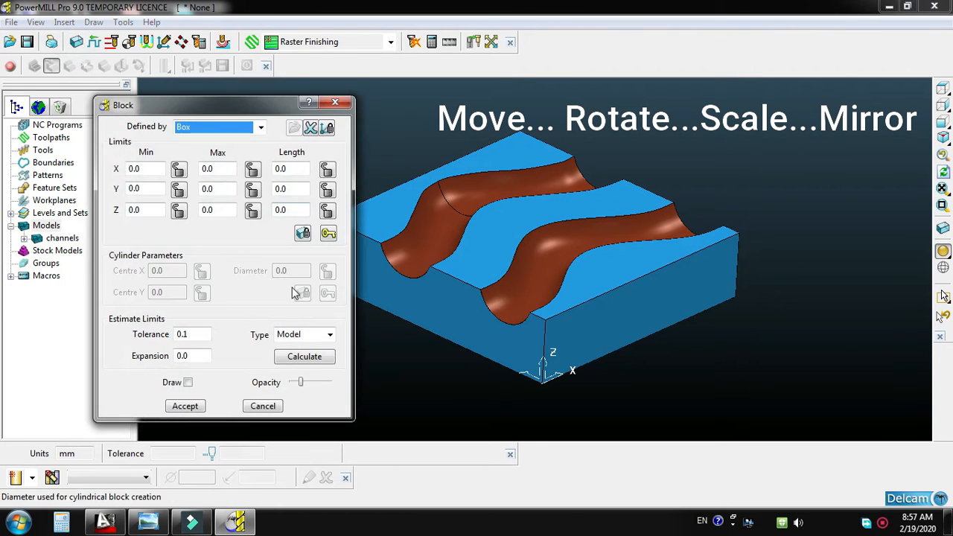
pyautogui.click(297, 356)
pyautogui.moveTo(294, 171); pyautogui.dragTo(260, 187)
pyautogui.click(289, 170)
pyautogui.doubleClick(290, 170)
pyautogui.doubleClick(297, 189)
pyautogui.doubleClick(290, 209)
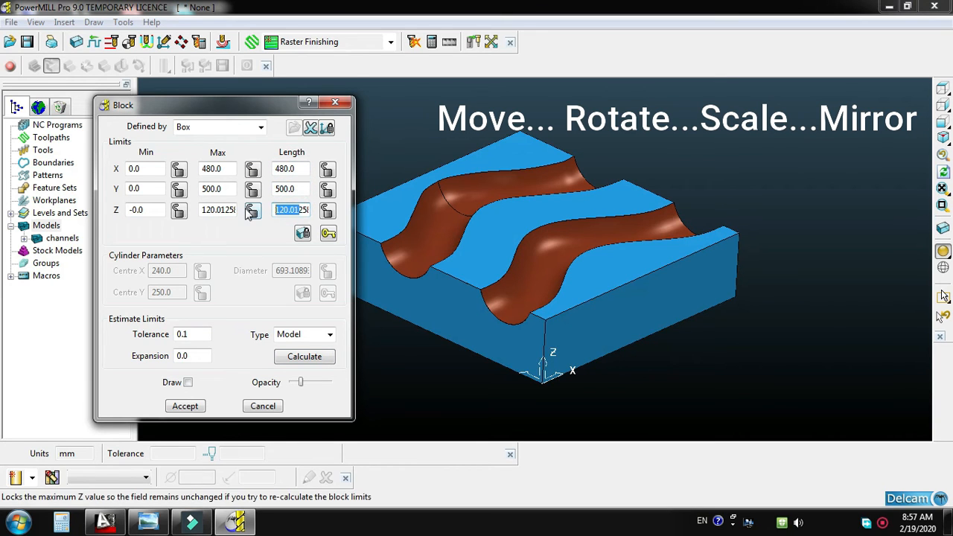
pyautogui.click(263, 406)
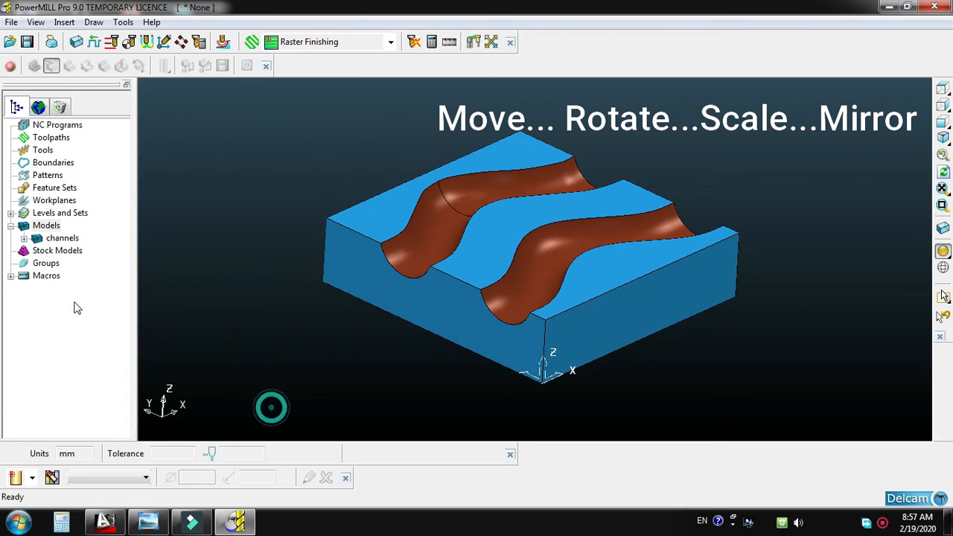
# - Scale all models along all axes to half their current size
pyautogui.rightClick(41, 238)
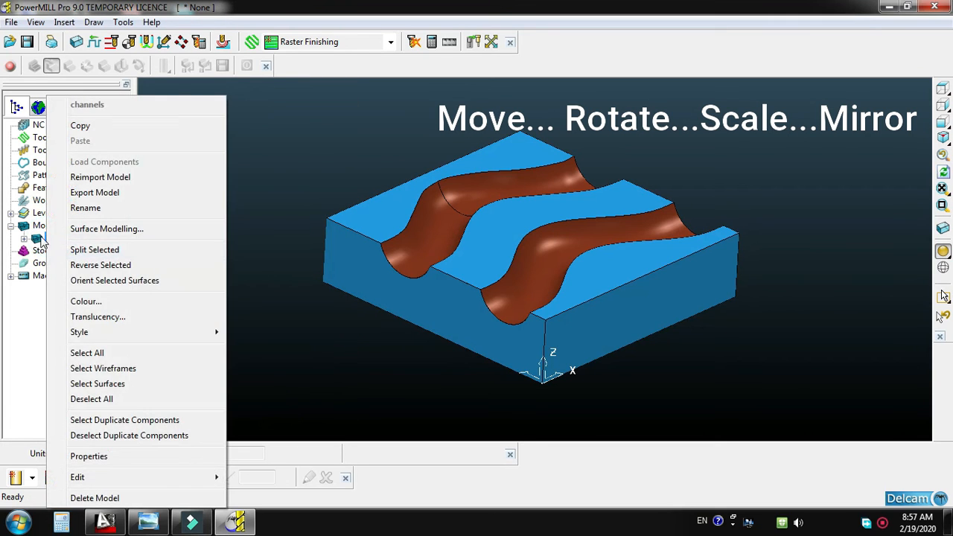
pyautogui.rightClick(40, 226)
pyautogui.moveTo(116, 422)
pyautogui.moveTo(257, 451)
pyautogui.click(419, 496)
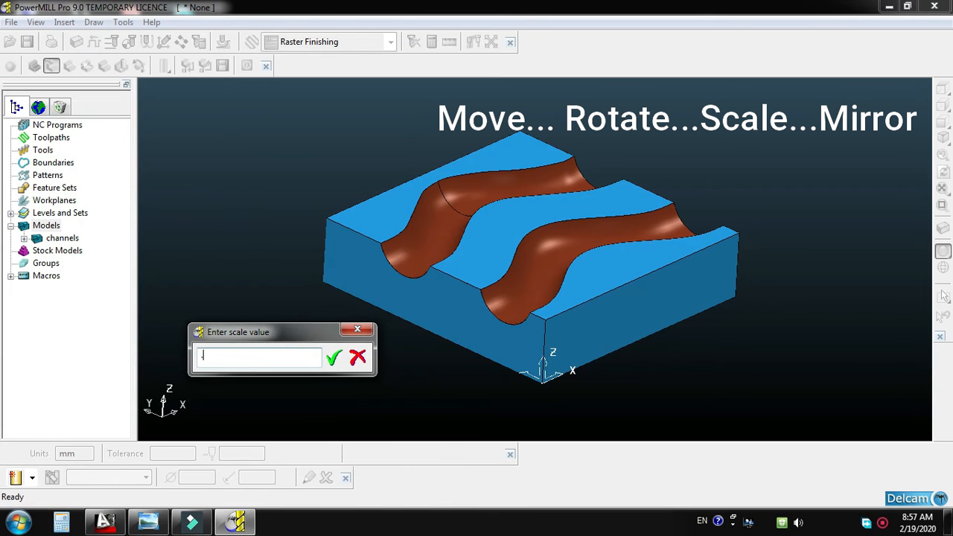
pyautogui.click(333, 357)
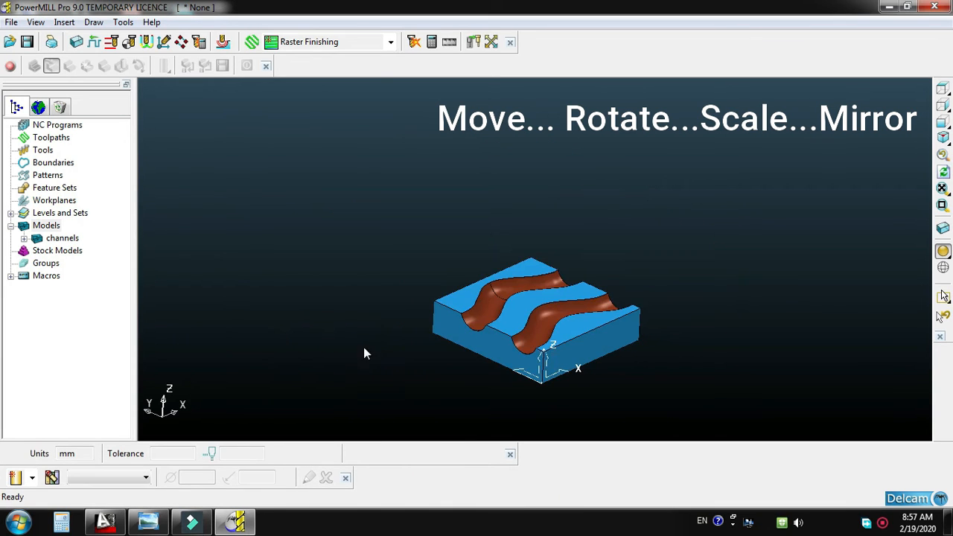
# - Stretch all models along the X axis only, with a scale value of 2
pyautogui.moveTo(564, 327); pyautogui.dragTo(569, 334, button='middle')
pyautogui.scroll(1, 570, 334)
pyautogui.keyDown('shift'); pyautogui.moveTo(570, 335); pyautogui.dragTo(526, 261, button='middle'); pyautogui.keyUp('shift')
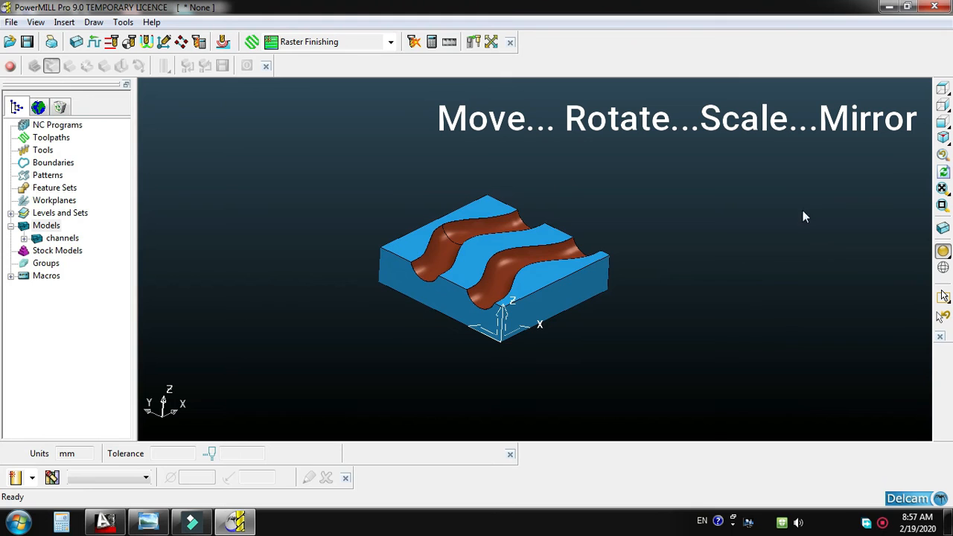
pyautogui.click(941, 138)
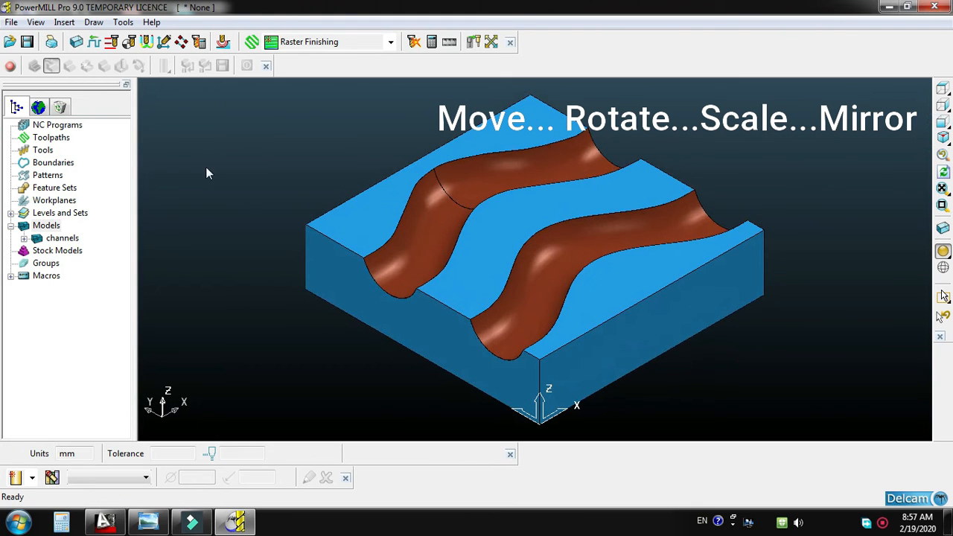
pyautogui.scroll(-2, 327, 165)
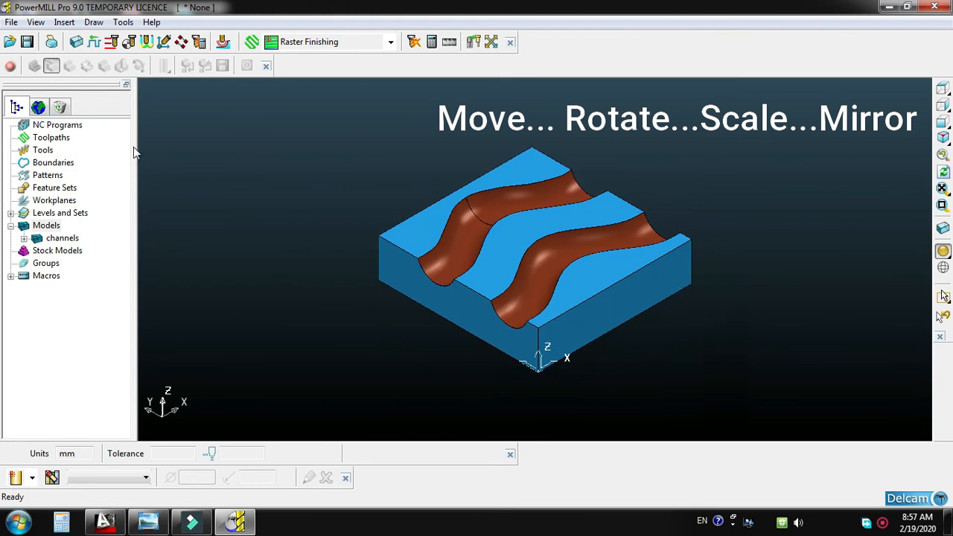
pyautogui.rightClick(43, 223)
pyautogui.moveTo(183, 420)
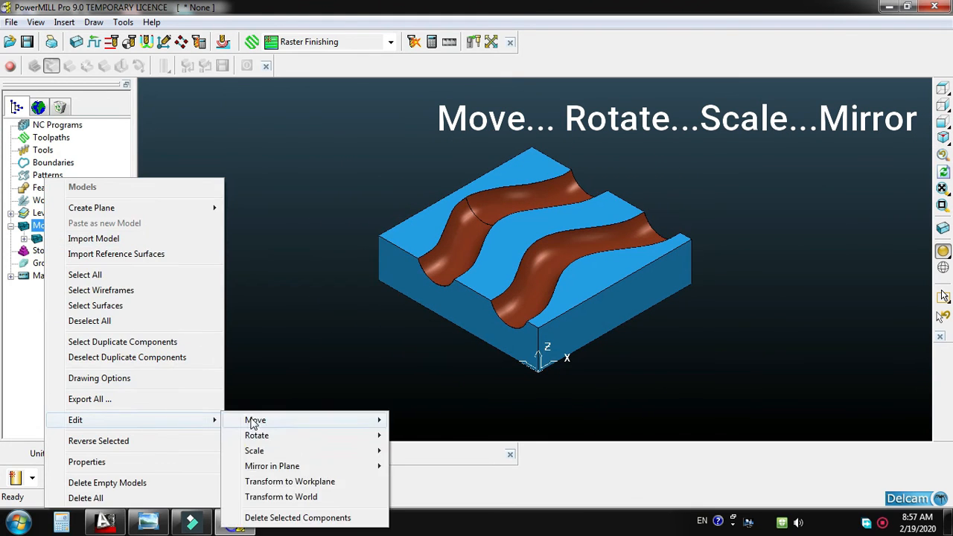
pyautogui.moveTo(342, 453)
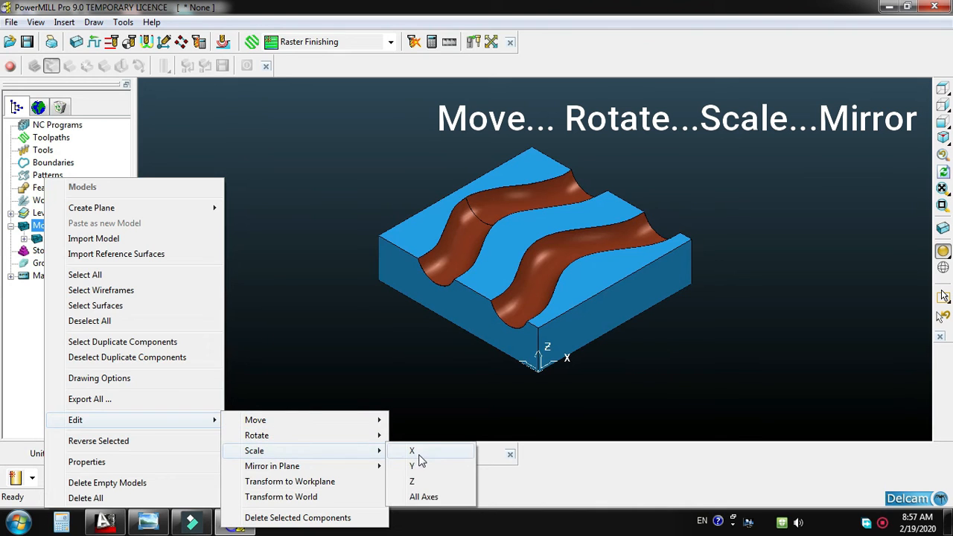
pyautogui.click(417, 452)
pyautogui.moveTo(392, 429); pyautogui.dragTo(280, 379)
pyautogui.click(251, 412)
pyautogui.write('2')
pyautogui.press('Return')
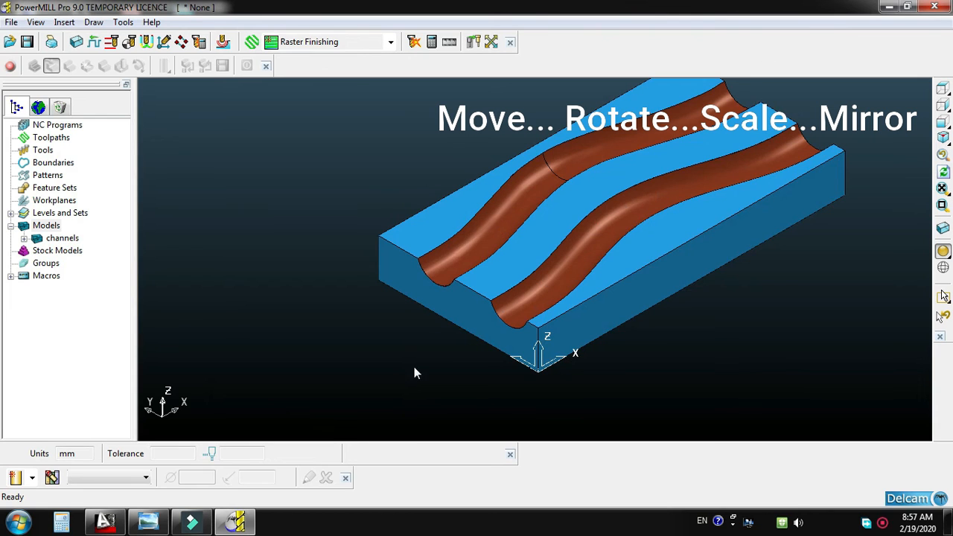
# - Scale all models along the X axis with a negative scale value of -.5
pyautogui.rightClick(30, 223)
pyautogui.moveTo(112, 420)
pyautogui.moveTo(272, 442)
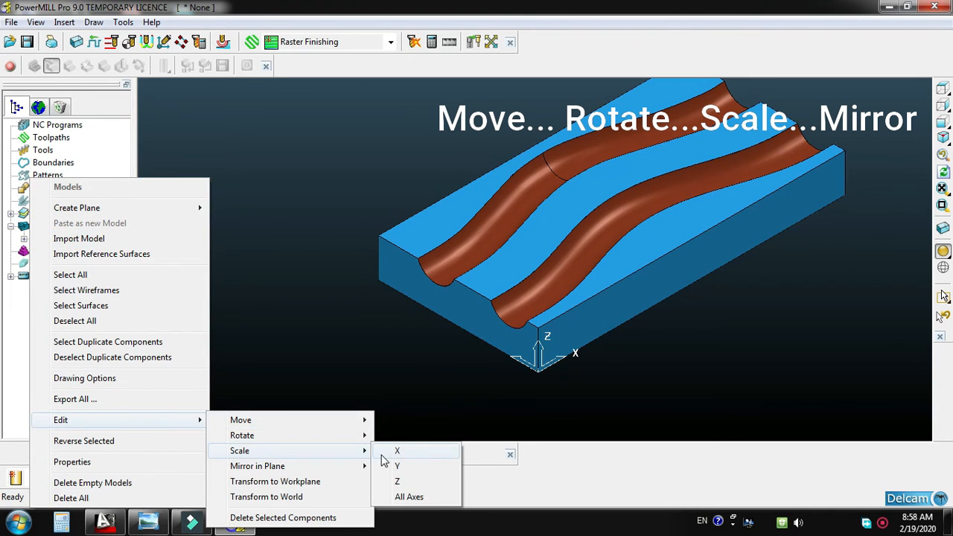
pyautogui.click(384, 451)
pyautogui.moveTo(337, 437); pyautogui.dragTo(259, 338)
pyautogui.click(256, 365)
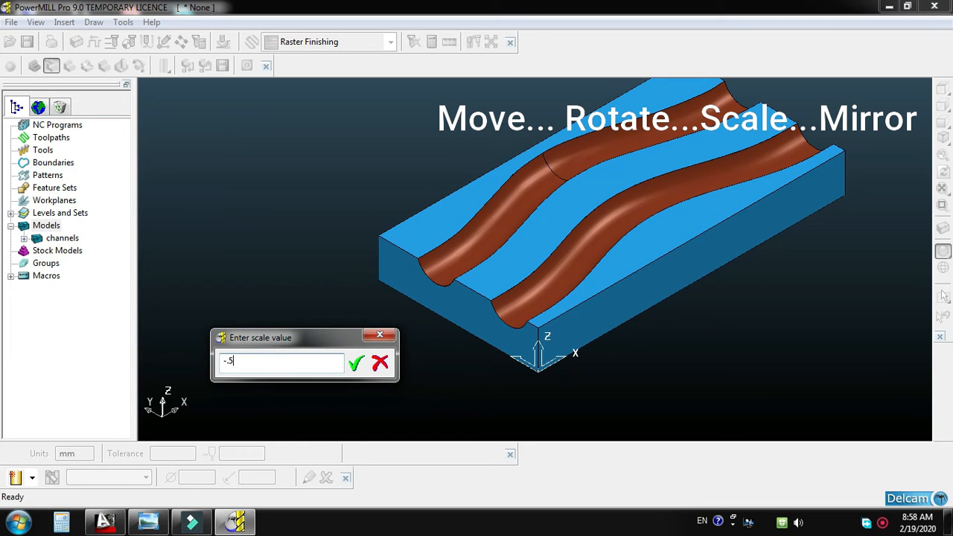
pyautogui.write('-.5')
pyautogui.click(356, 364)
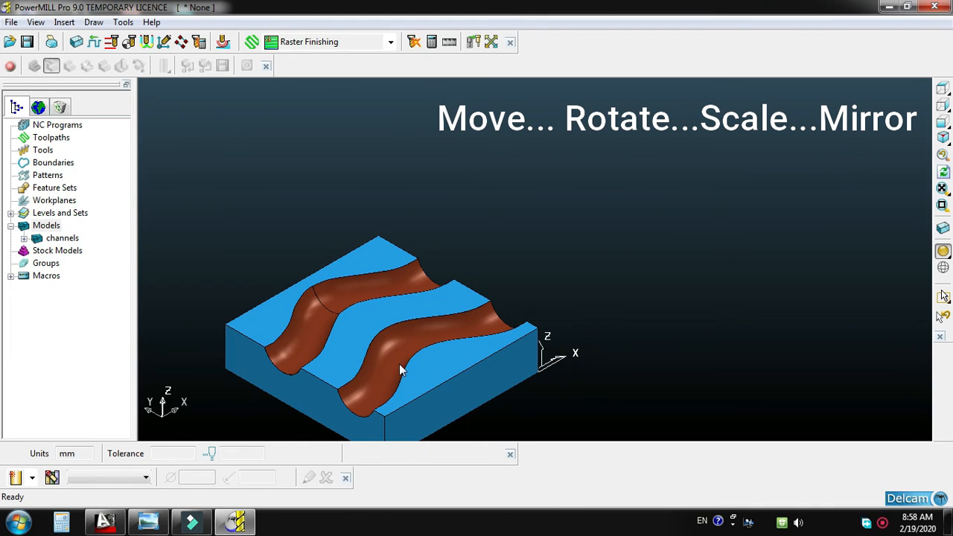
# - Scale all models along the X axis with a scale value of 0.5
pyautogui.rightClick(46, 225)
pyautogui.moveTo(151, 421)
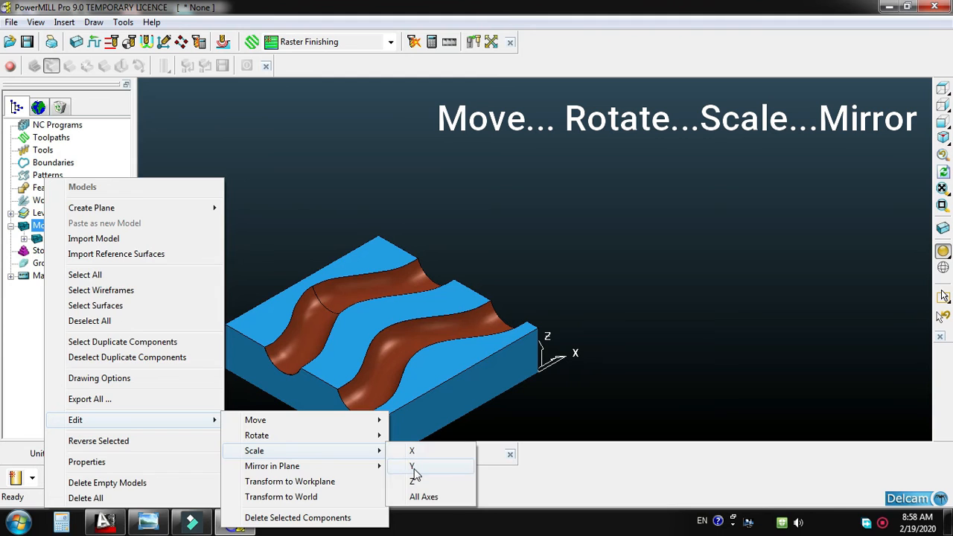
pyautogui.click(415, 465)
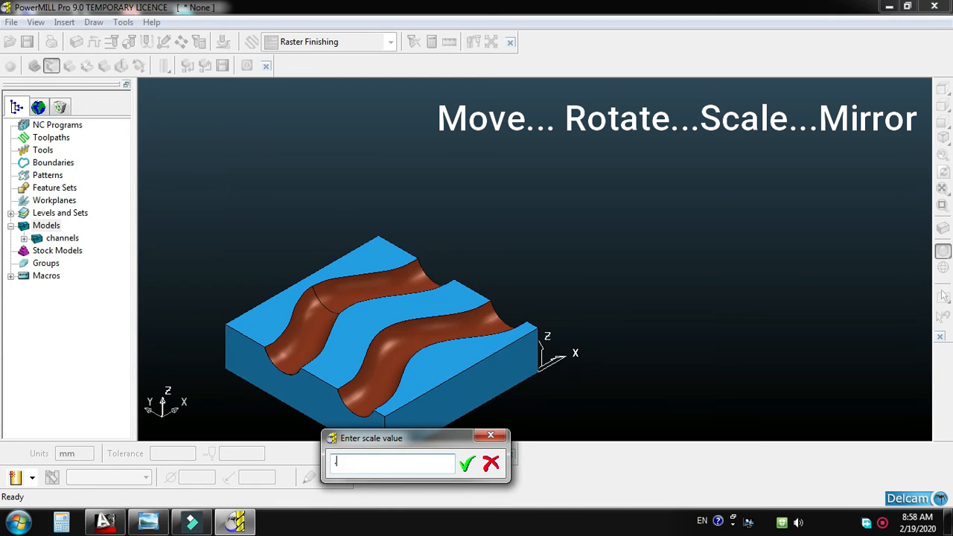
pyautogui.write('0.5')
pyautogui.press('Return')
# - Scale all models along the X axis to half their length once more
pyautogui.rightClick(42, 226)
pyautogui.moveTo(186, 423)
pyautogui.moveTo(330, 452)
pyautogui.click(433, 453)
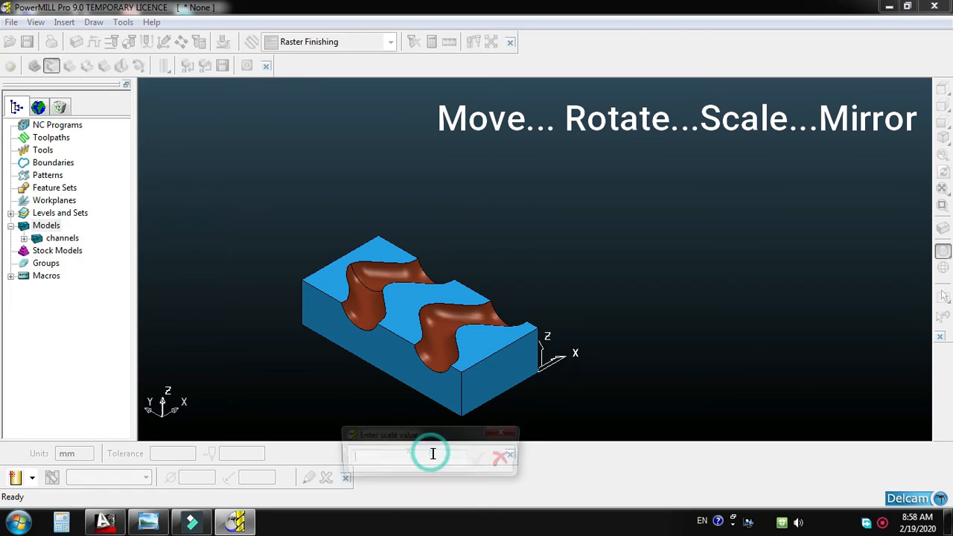
pyautogui.press('Return')
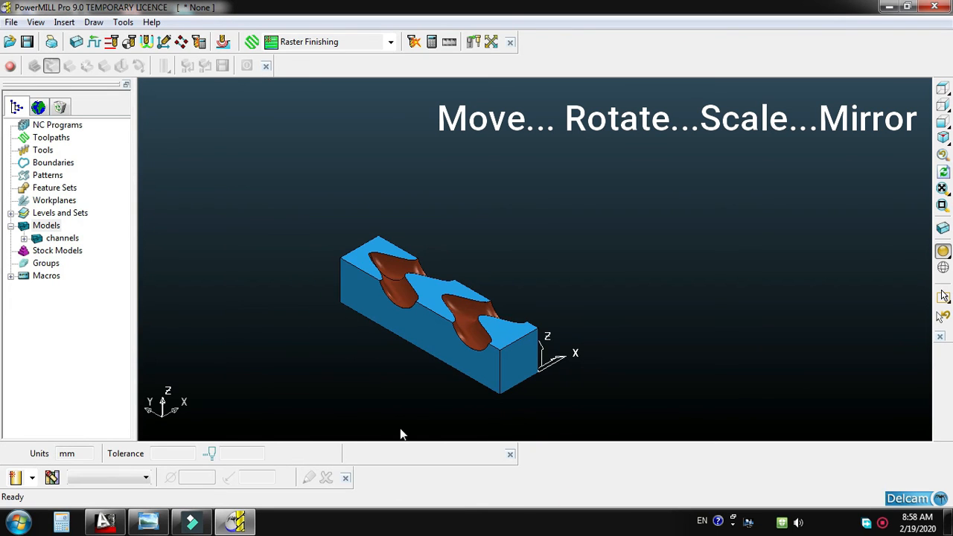
# - Scale all models along the X axis with a scale value of 2
pyautogui.rightClick(42, 226)
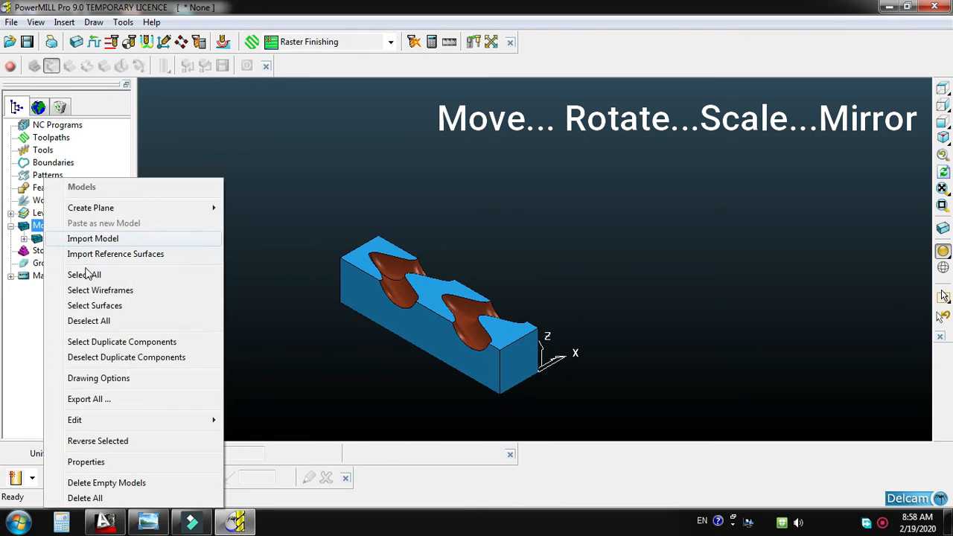
pyautogui.moveTo(209, 421)
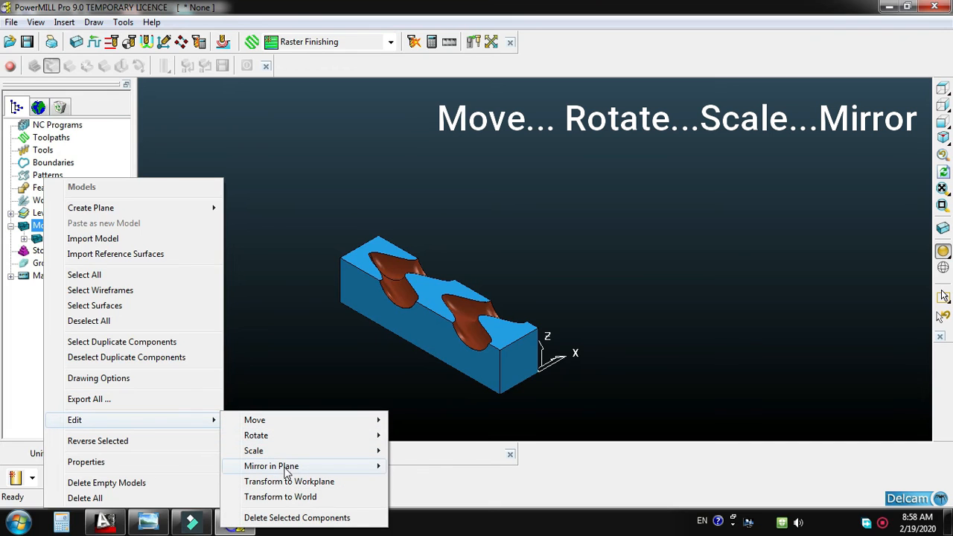
pyautogui.moveTo(362, 457)
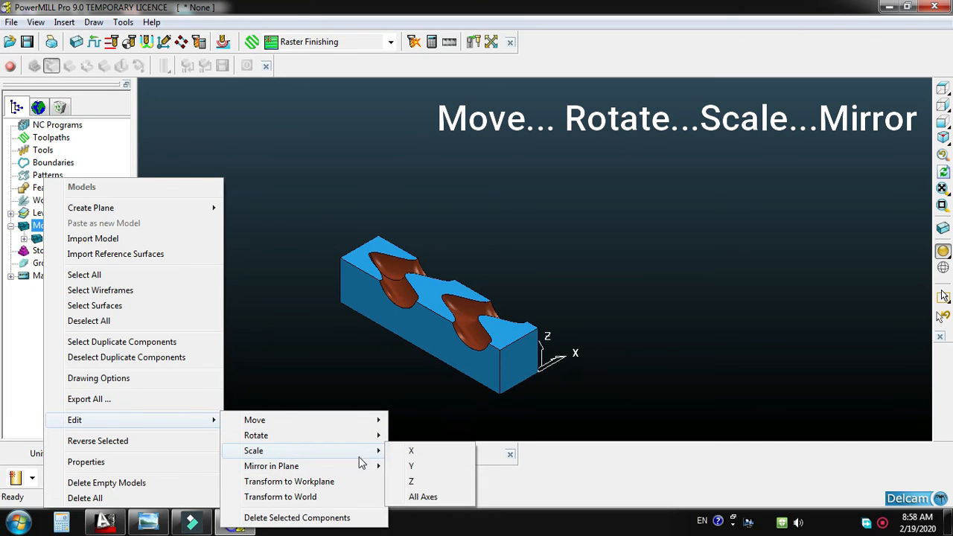
pyautogui.click(415, 453)
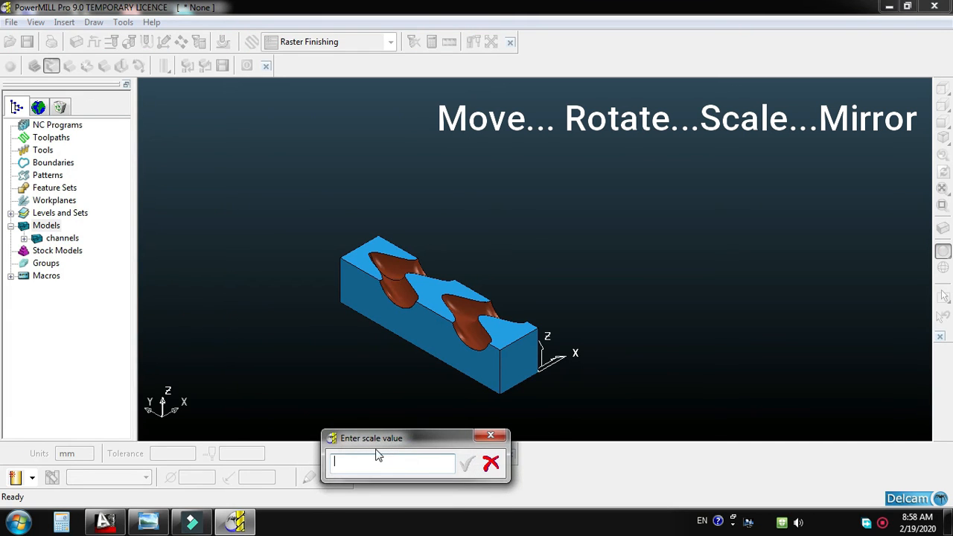
pyautogui.write('2')
pyautogui.press('Return')
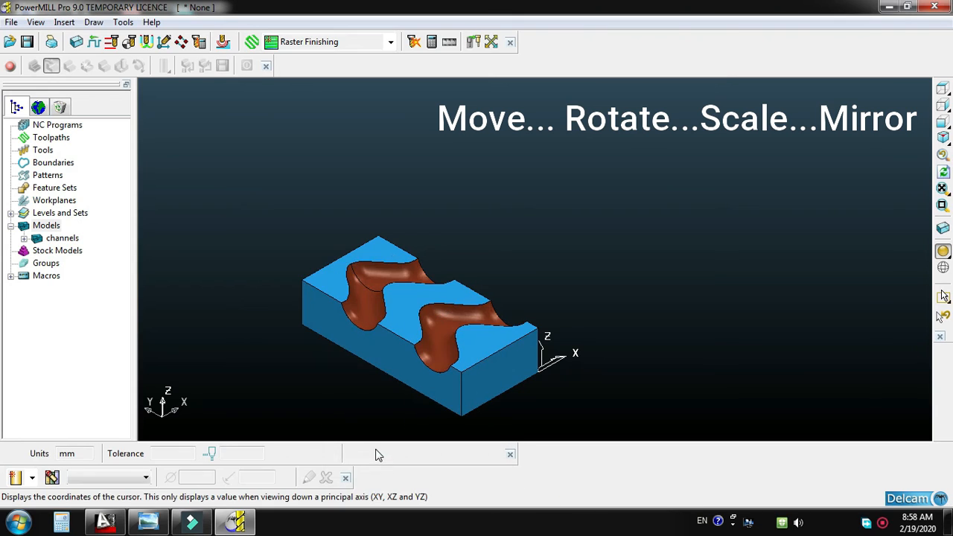
# - Scale all models along the X axis by a value of 2 once more to restore the square proportions
pyautogui.rightClick(19, 233)
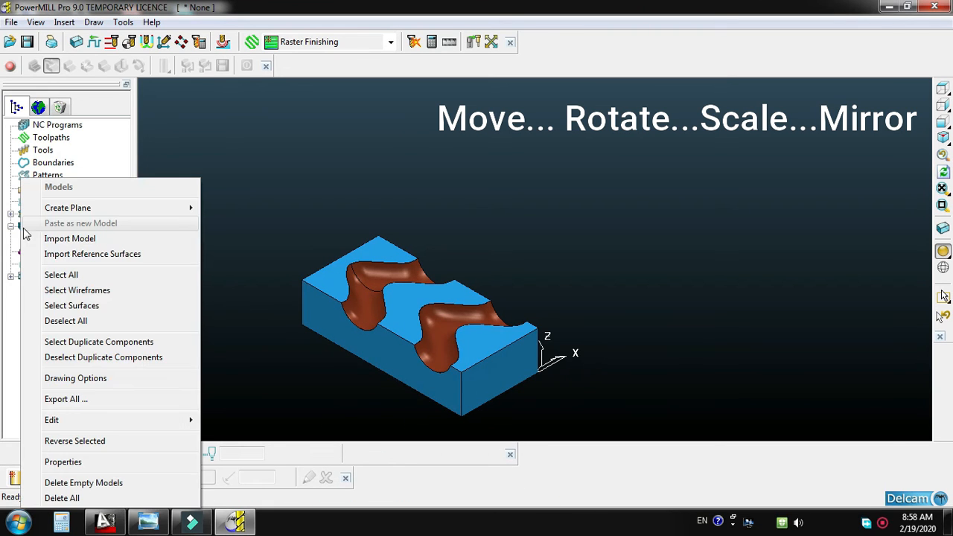
pyautogui.moveTo(149, 426)
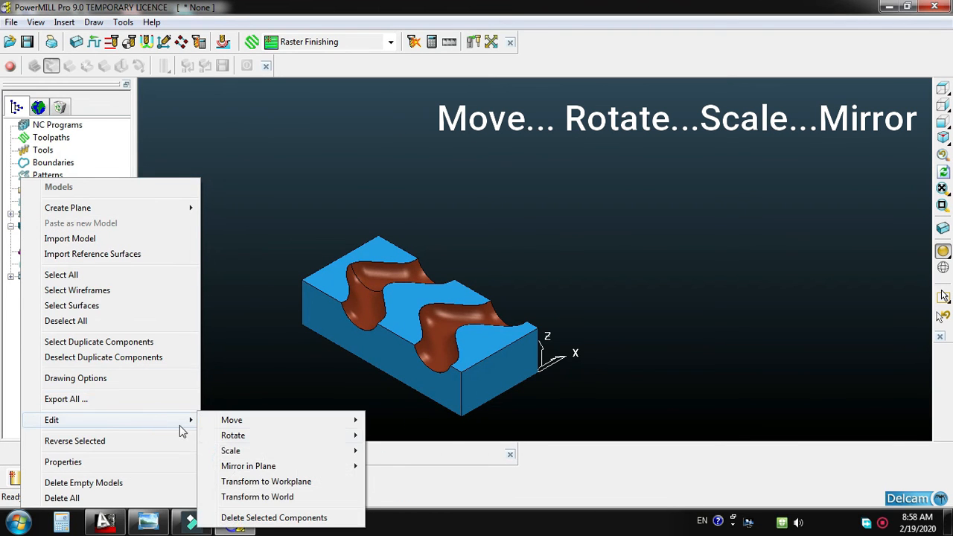
pyautogui.moveTo(266, 452)
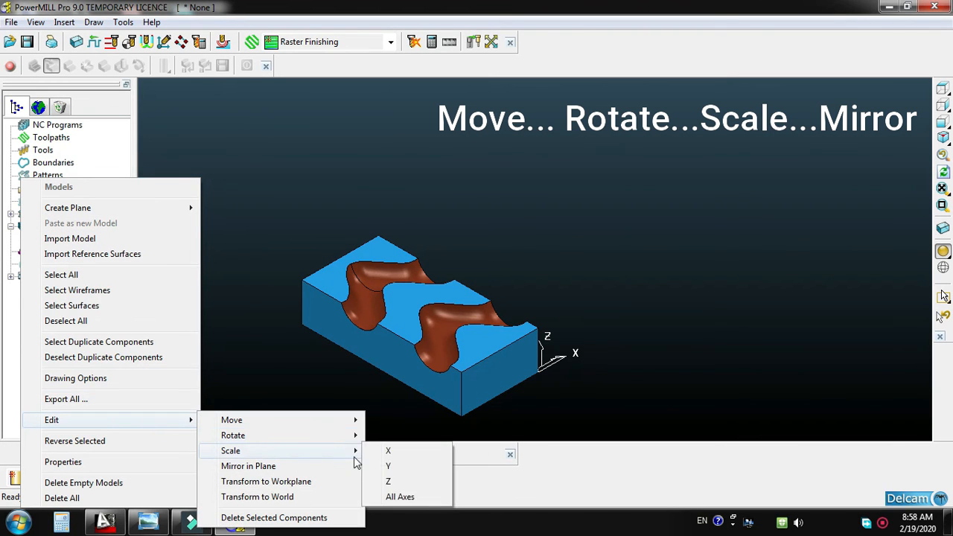
pyautogui.click(393, 464)
pyautogui.write('2')
pyautogui.press('Return')
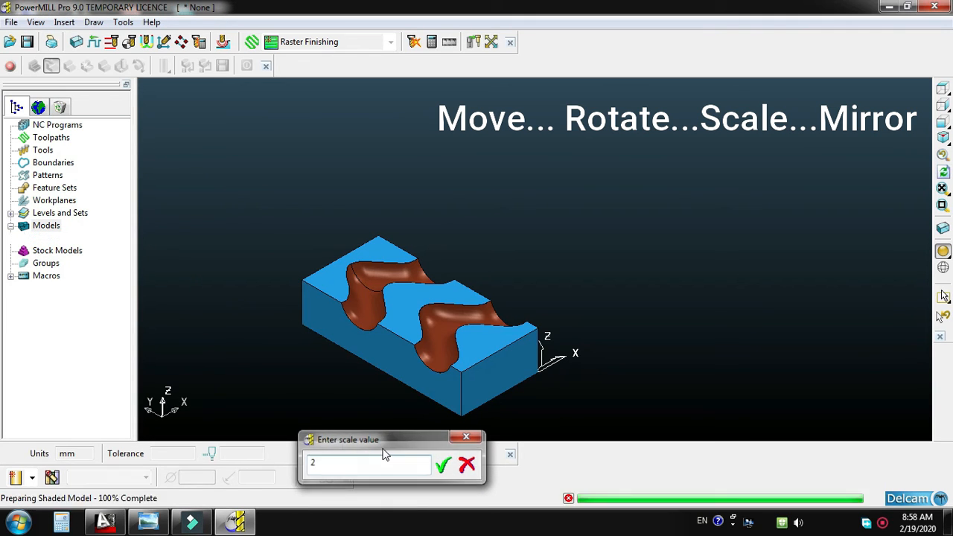
# - Move all models 240 mm along the X axis, back to the positive side of the origin
pyautogui.scroll(3, 495, 370)
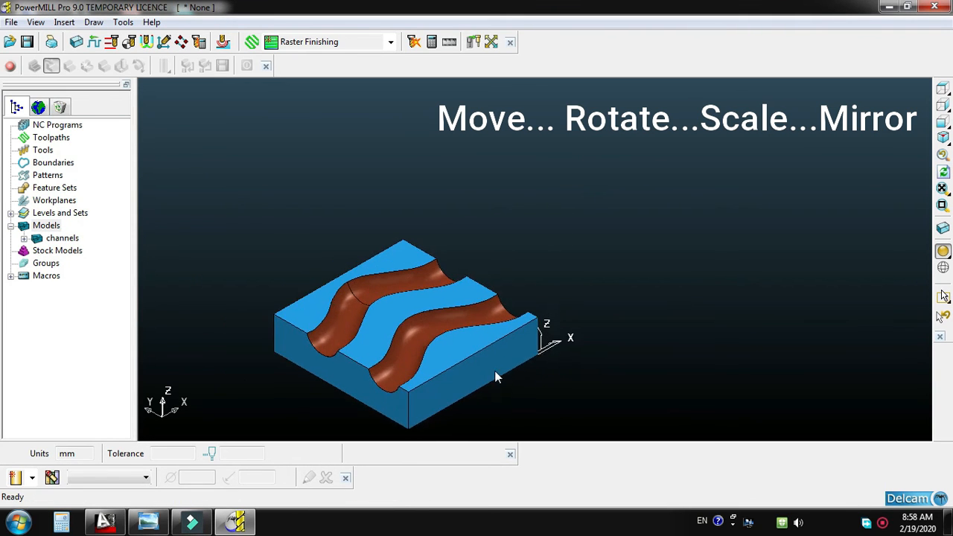
pyautogui.scroll(-3, 494, 368)
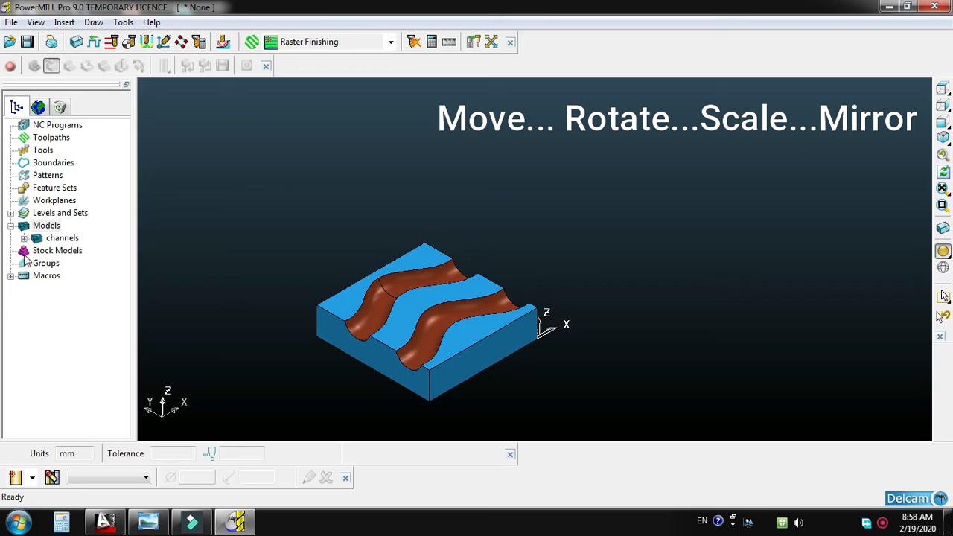
pyautogui.rightClick(38, 226)
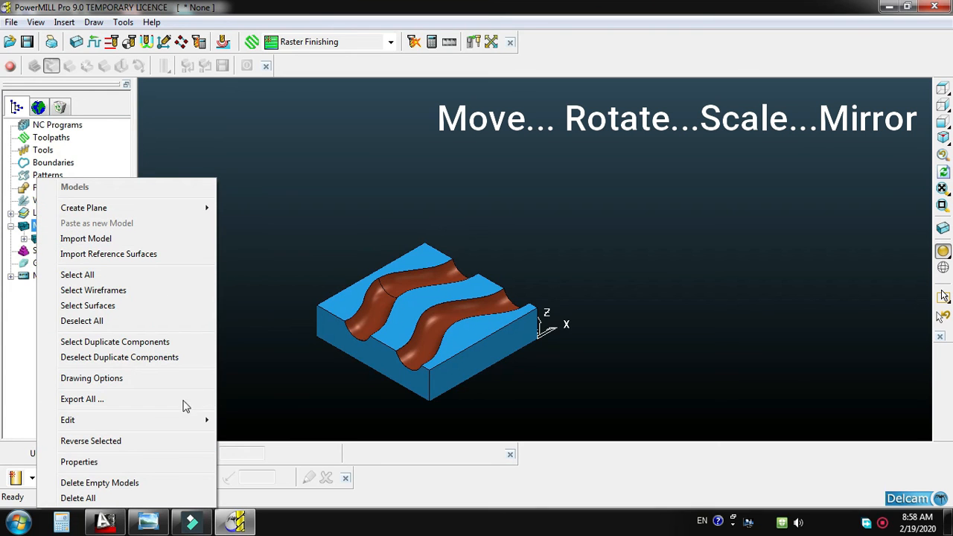
pyautogui.moveTo(168, 418)
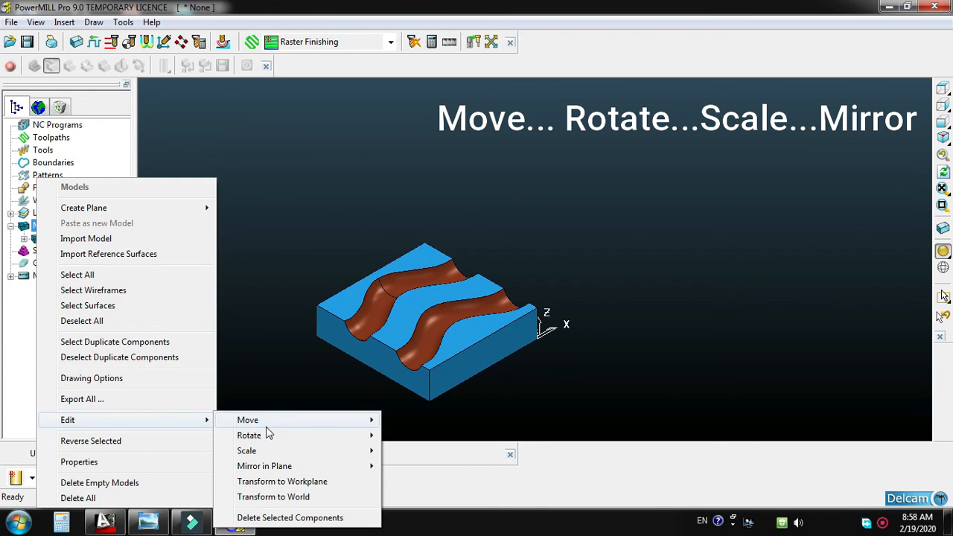
pyautogui.moveTo(266, 423)
pyautogui.click(414, 426)
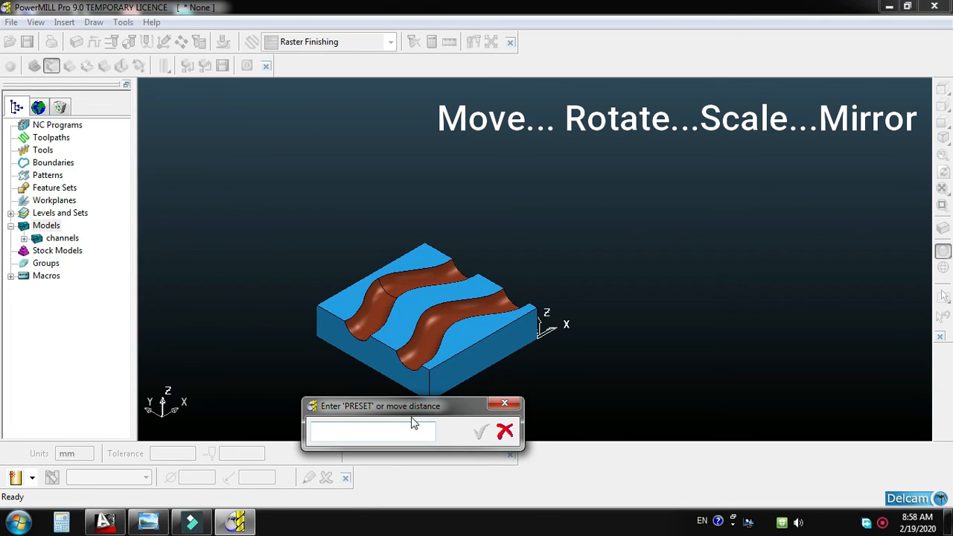
pyautogui.click(387, 435)
pyautogui.write('240')
pyautogui.press('Return')
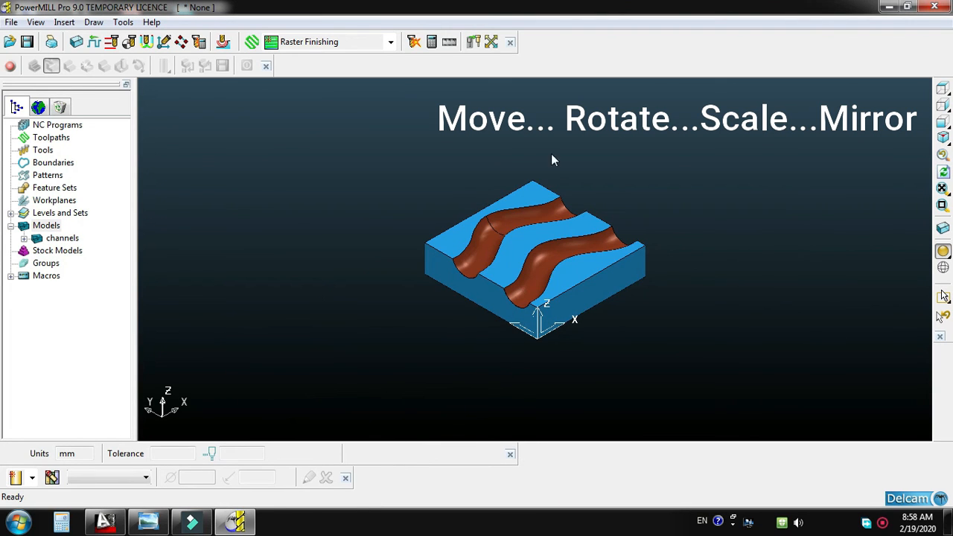
# - Mirror all models in the YZ plane
pyautogui.rightClick(42, 226)
pyautogui.moveTo(112, 425)
pyautogui.moveTo(318, 453)
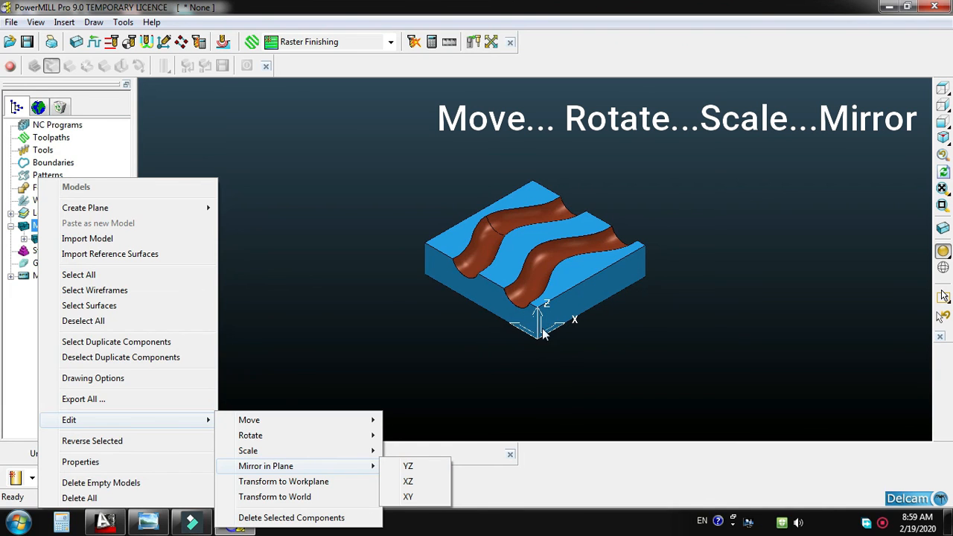
pyautogui.click(415, 466)
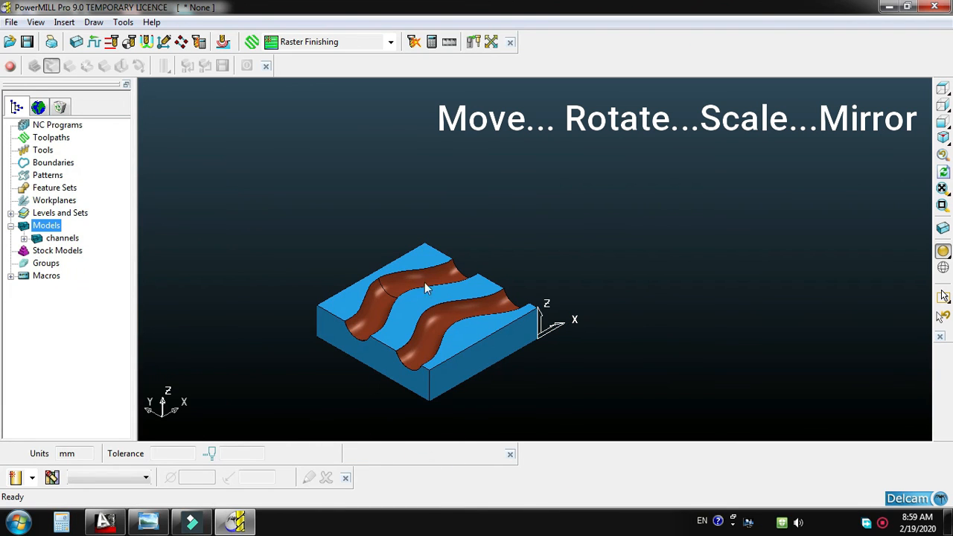
# - Mirror all models in the XZ plane
pyautogui.rightClick(36, 231)
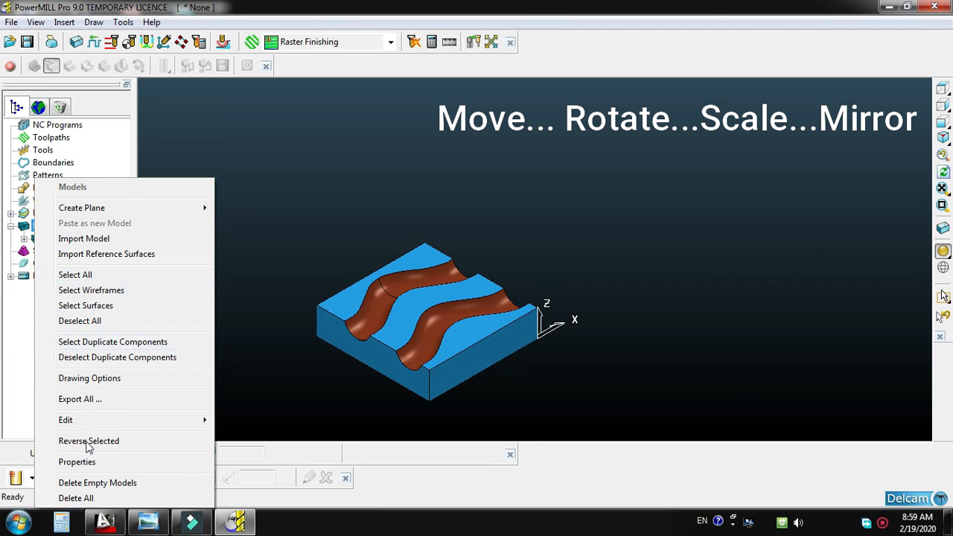
pyautogui.moveTo(278, 466)
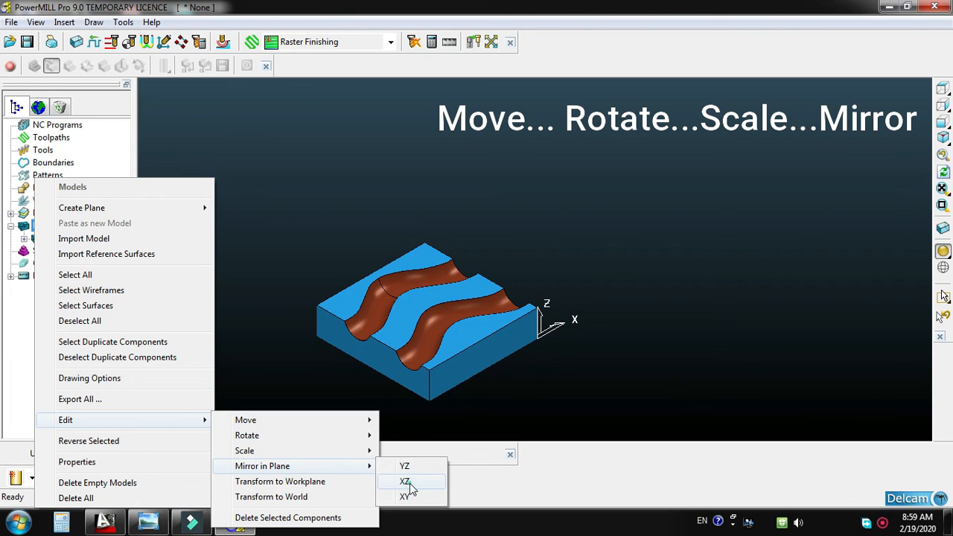
pyautogui.click(406, 482)
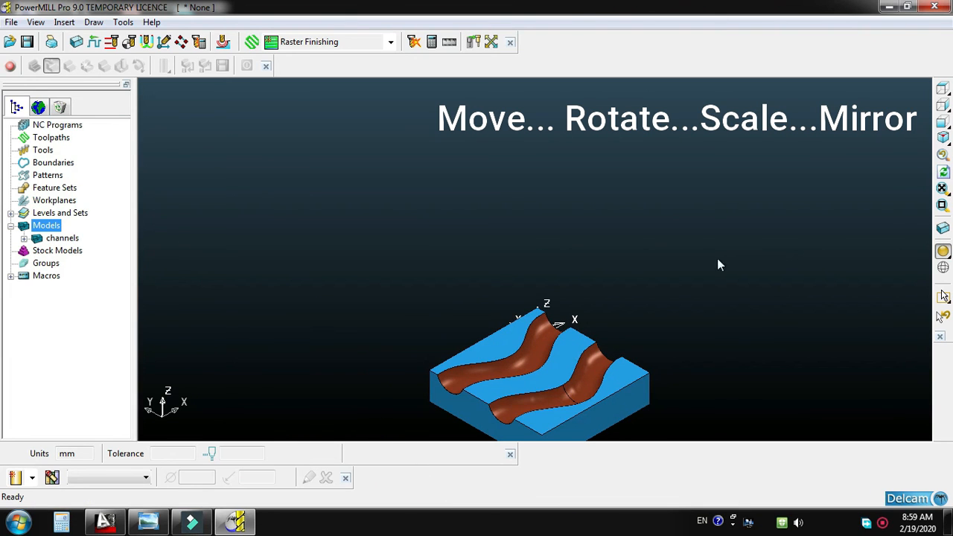
# - Mirror all models in the XY plane to flip them below the origin
pyautogui.click(943, 137)
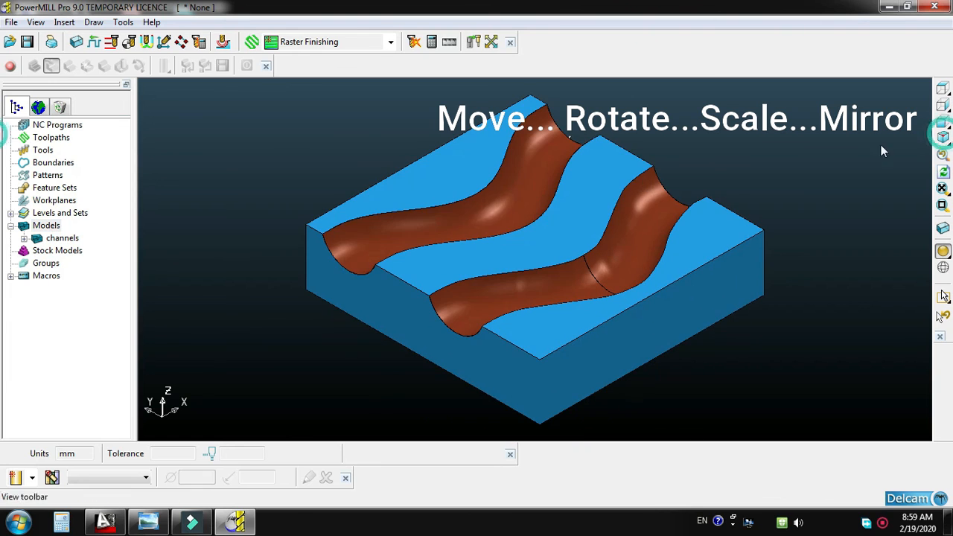
pyautogui.rightClick(46, 227)
pyautogui.moveTo(145, 421)
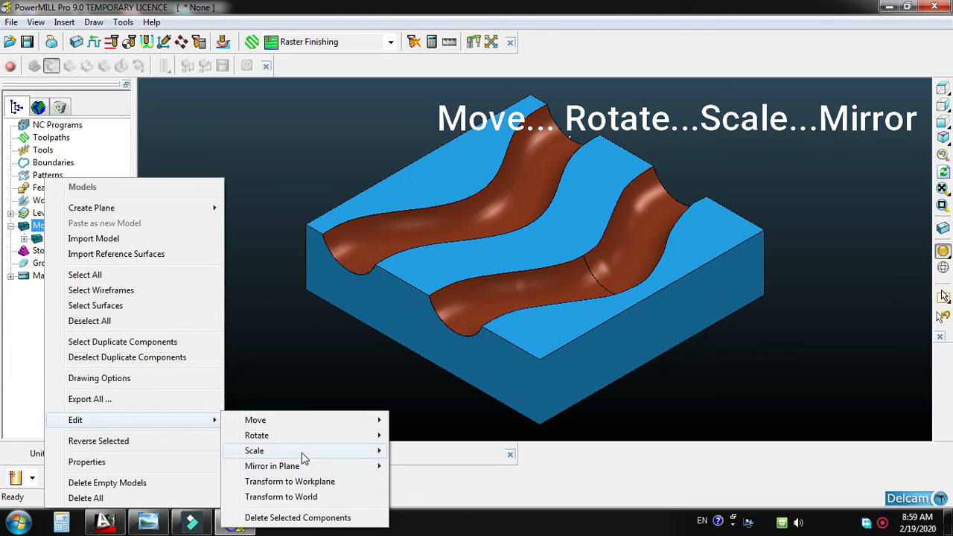
pyautogui.moveTo(368, 467)
pyautogui.click(427, 499)
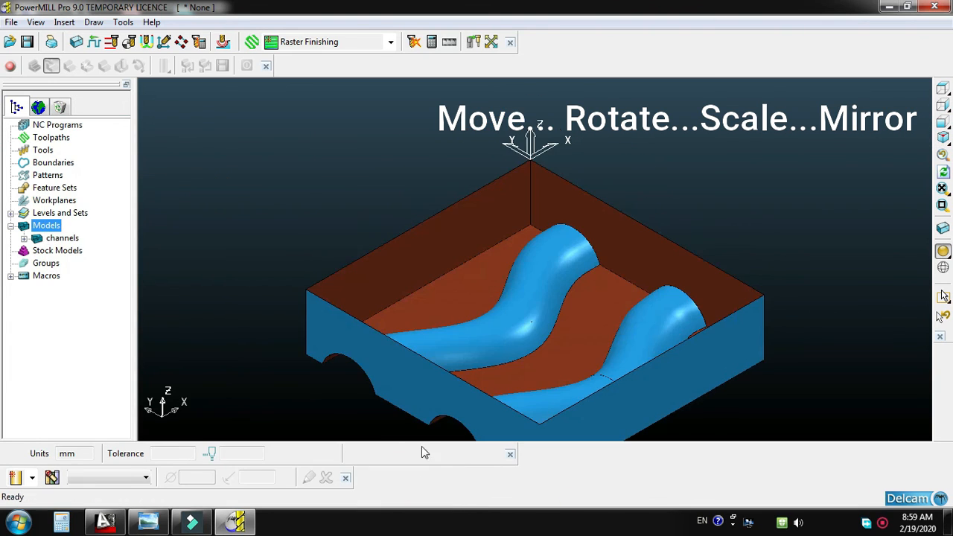
# - Mirror all models in the XY plane once more to turn them upright again
pyautogui.rightClick(37, 227)
pyautogui.moveTo(201, 428)
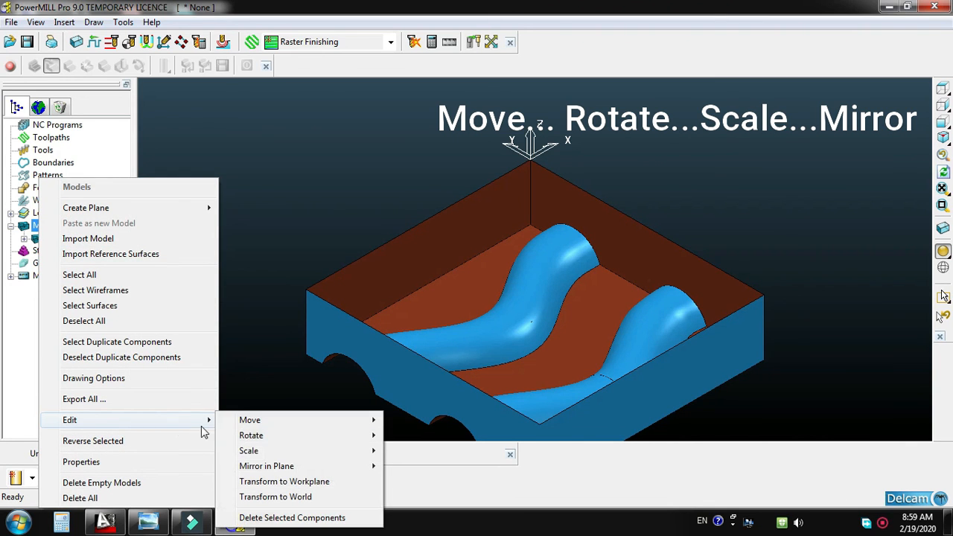
pyautogui.moveTo(310, 467)
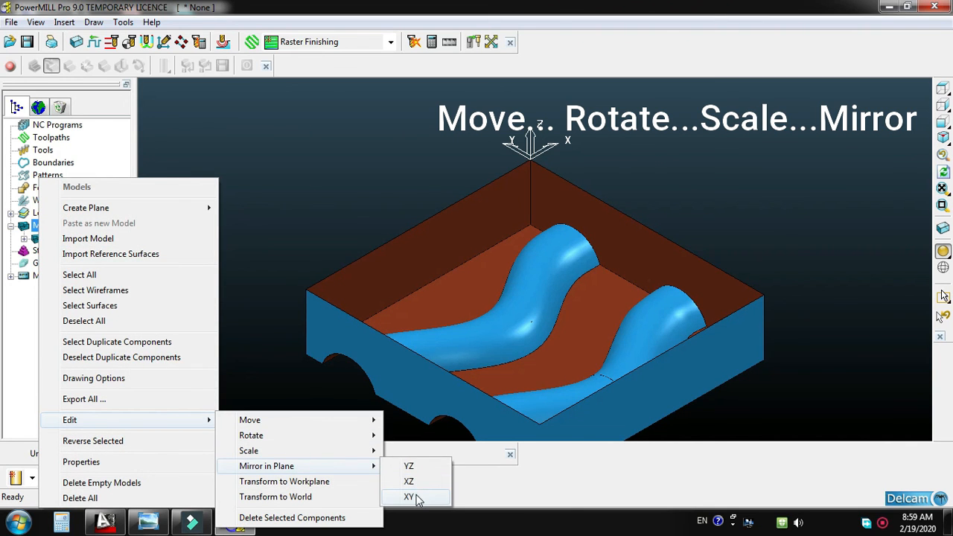
pyautogui.click(412, 498)
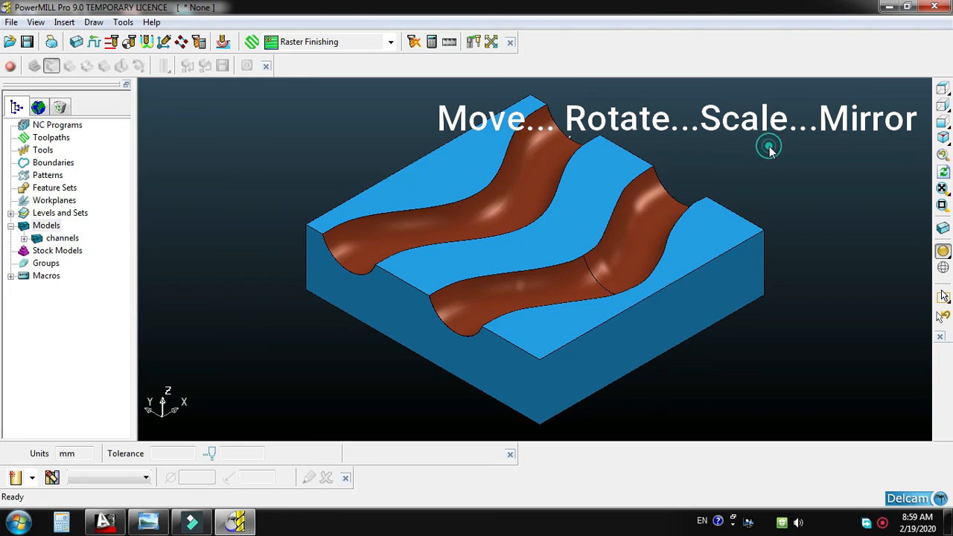
pyautogui.scroll(-2, 711, 196)
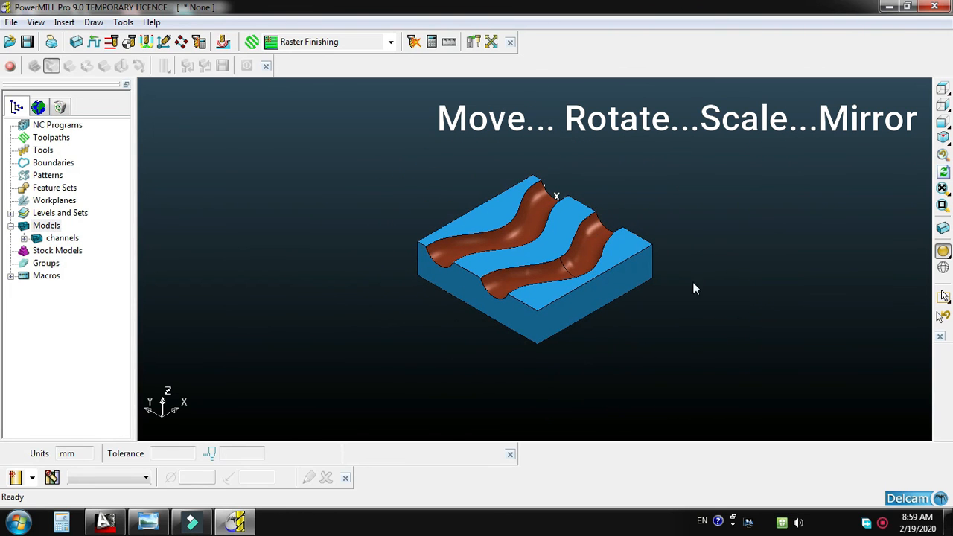